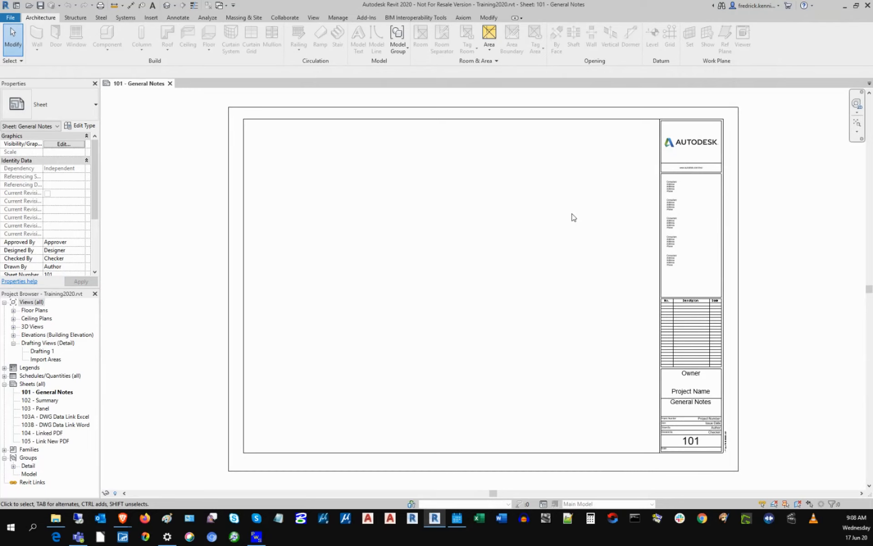
# Open Concrete Summary Revit.xlsx and General Notes -- Revit Webinar.docx from the PlaceWares\Revit folder
pyautogui.click(463, 19)
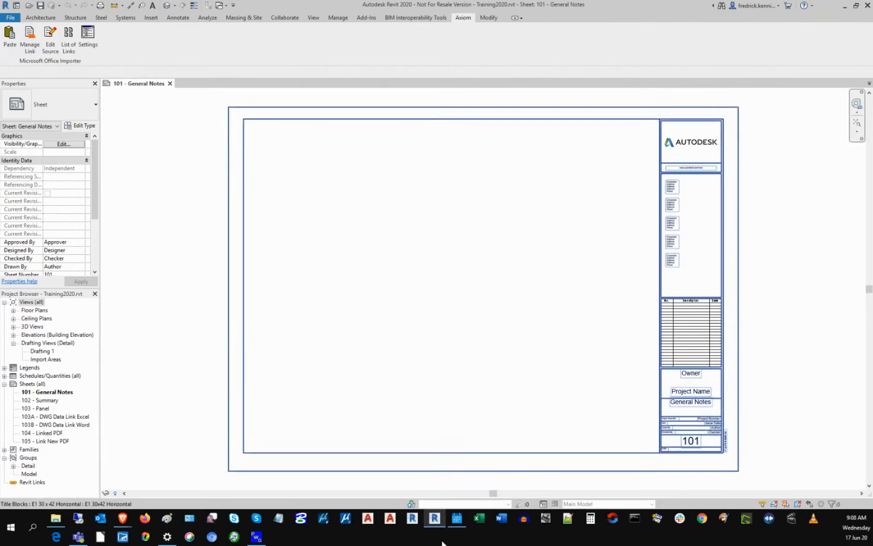
pyautogui.click(56, 518)
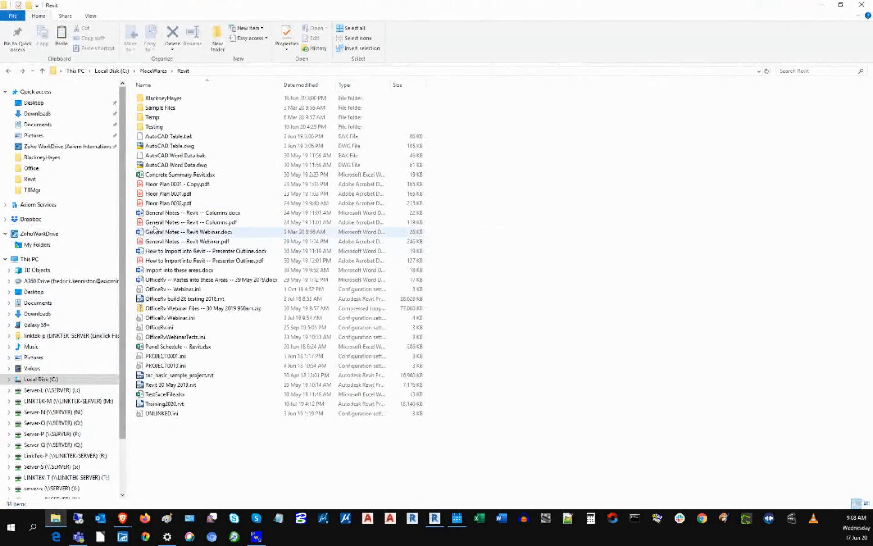
pyautogui.doubleClick(196, 175)
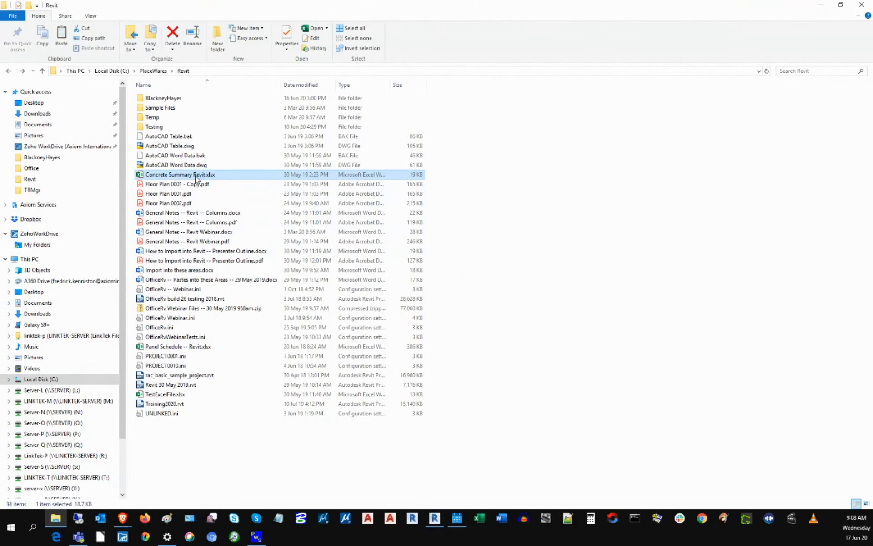
pyautogui.click(204, 232)
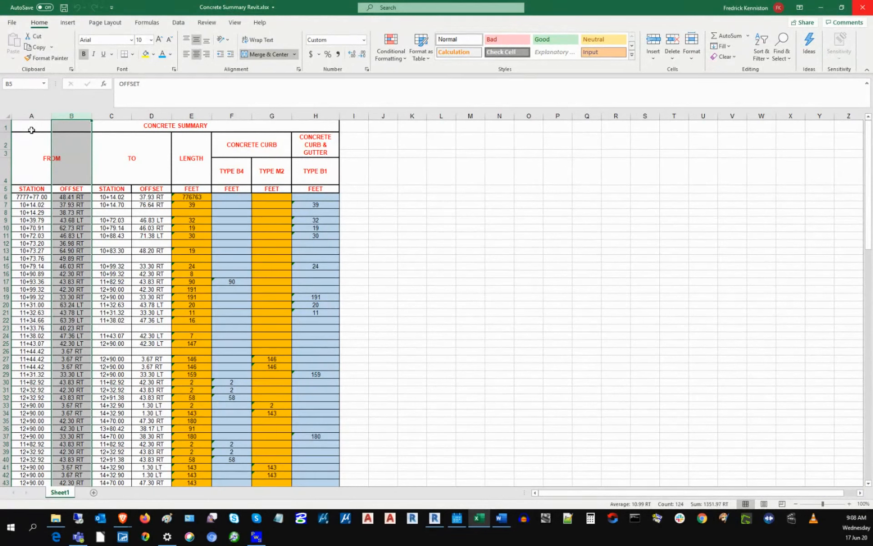
# Copy the concrete summary table range A1:H30 in the Excel worksheet
pyautogui.moveTo(31, 130); pyautogui.dragTo(83, 384)
pyautogui.rightClick(151, 146)
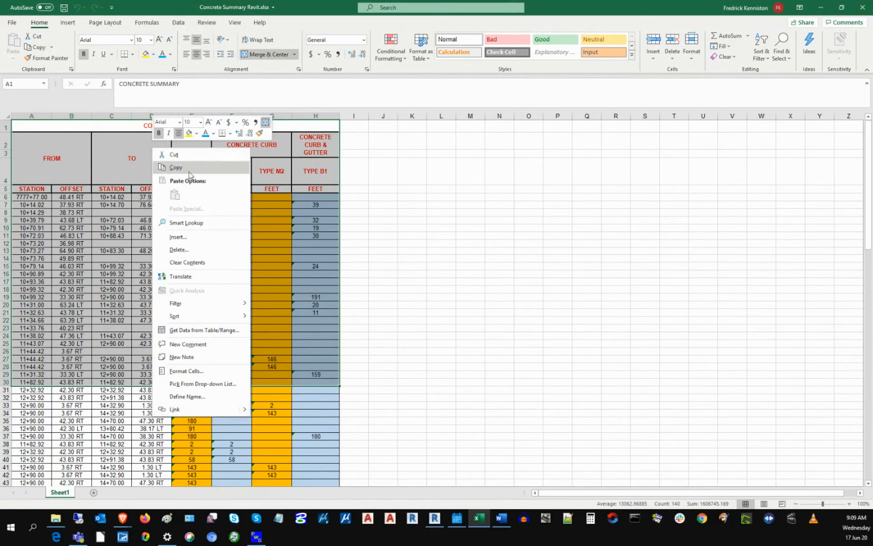
pyautogui.click(176, 168)
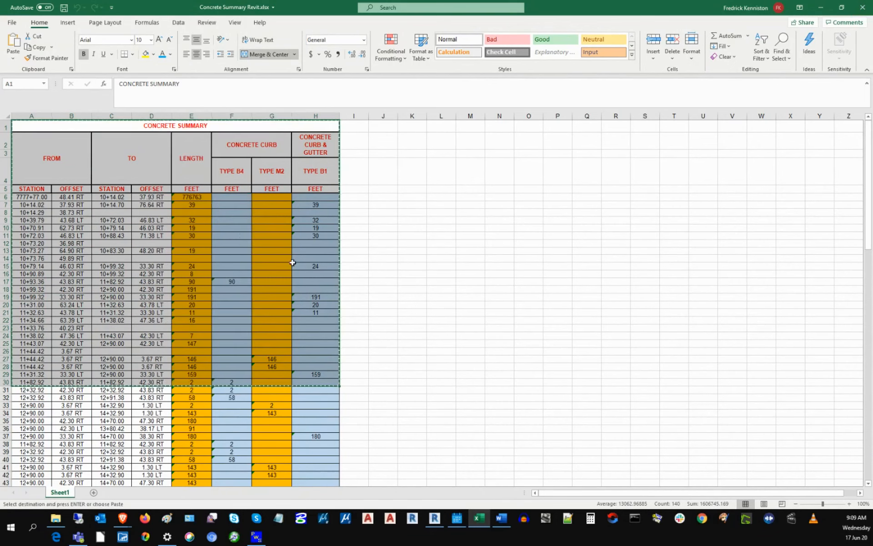
# Switch to Revit and paste the copied table with Microsoft Office Importer at the upper-left corner of sheet 101's inner border
pyautogui.click(435, 518)
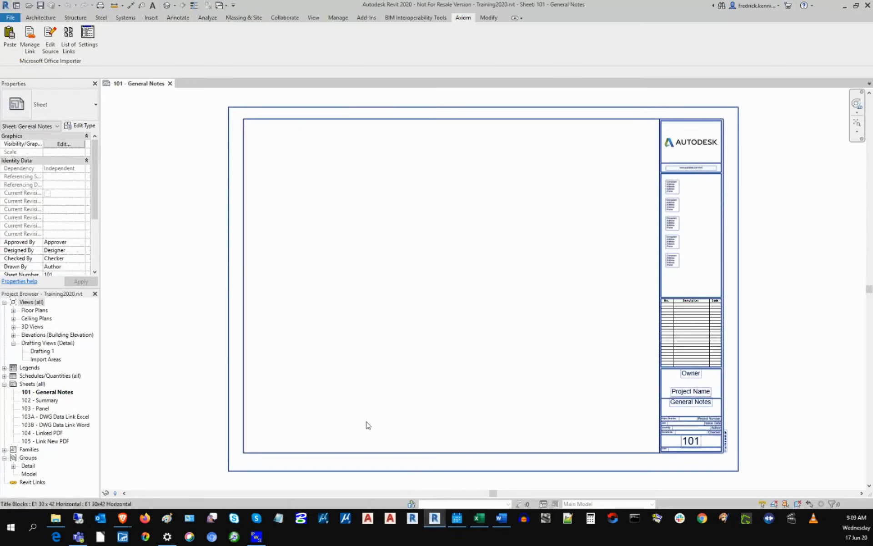
pyautogui.click(10, 41)
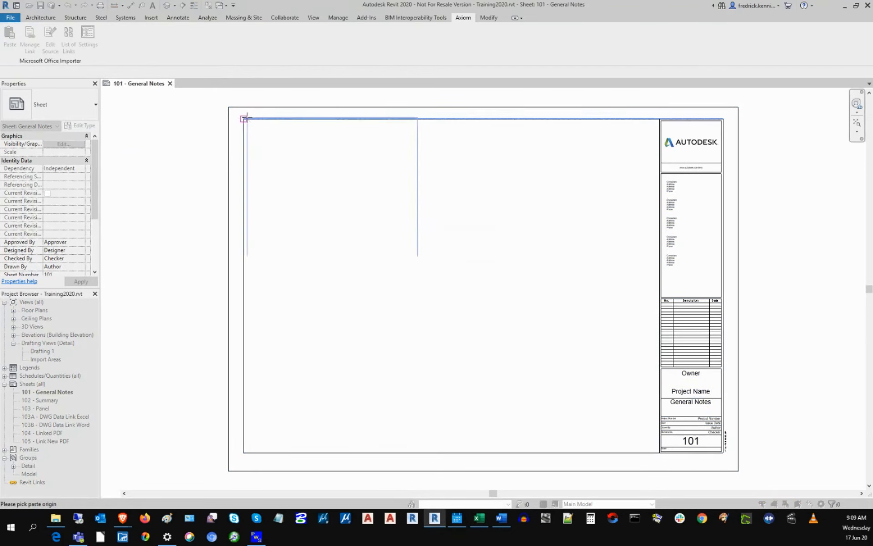
pyautogui.click(243, 119)
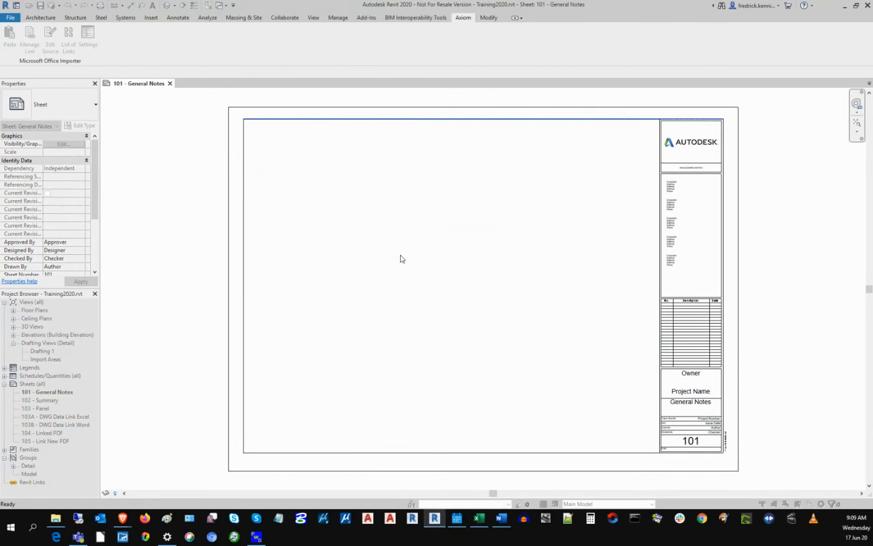
pyautogui.click(355, 272)
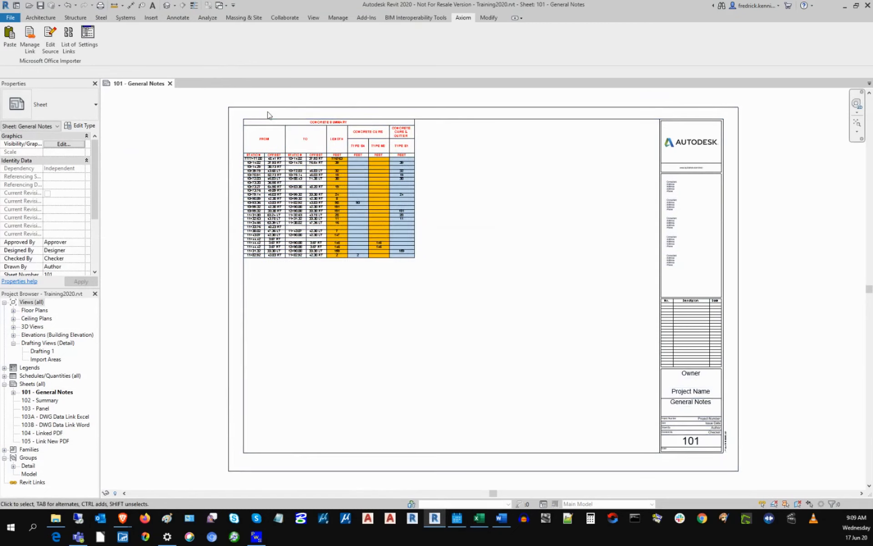
pyautogui.scroll(4, 267, 113)
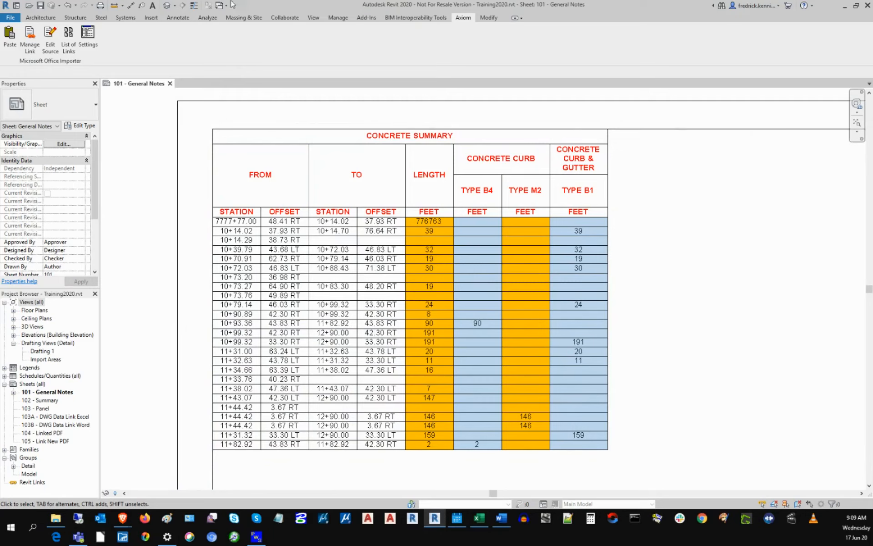
# Examine the importer's Pasting settings, including the options for pasting Excel files, and close the settings without changing them
pyautogui.click(87, 36)
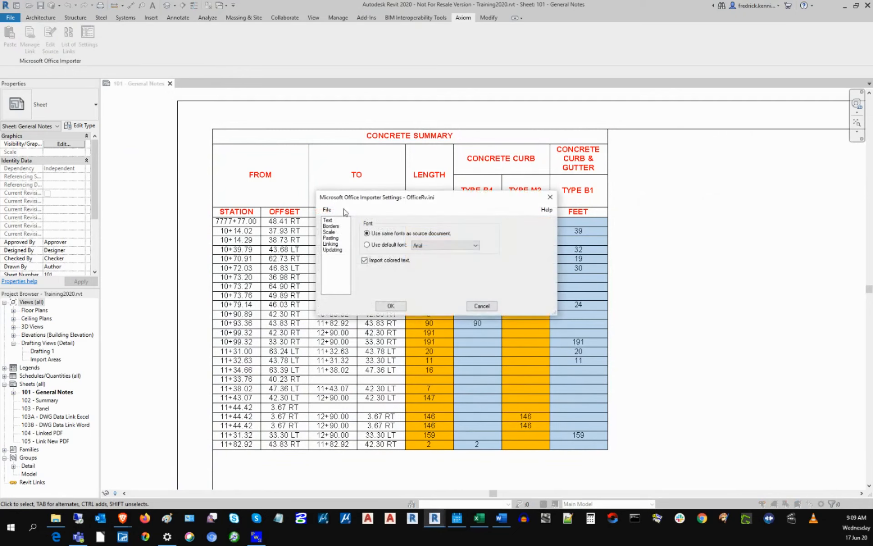
pyautogui.click(334, 238)
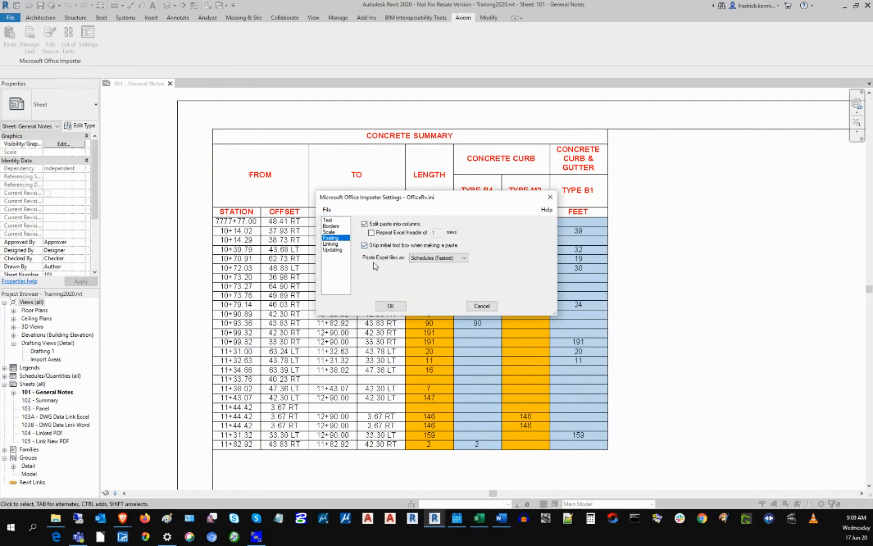
pyautogui.click(457, 259)
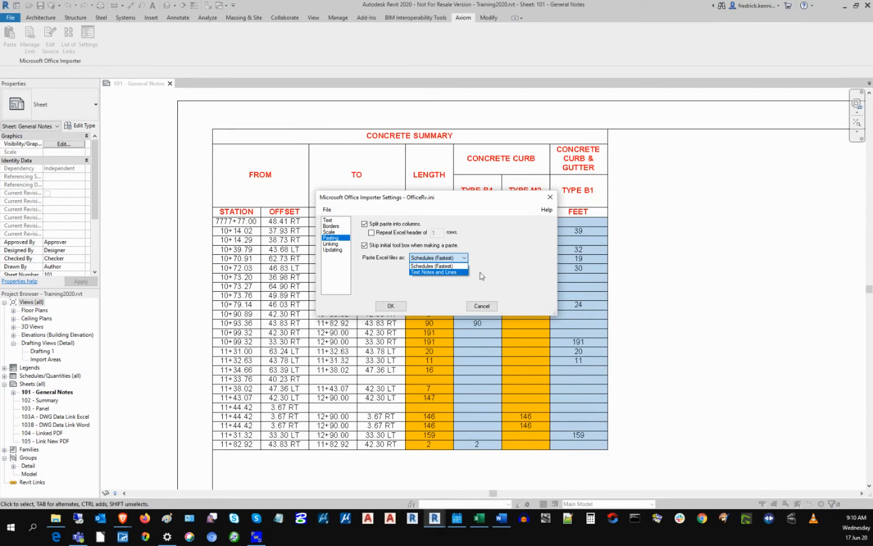
pyautogui.click(485, 308)
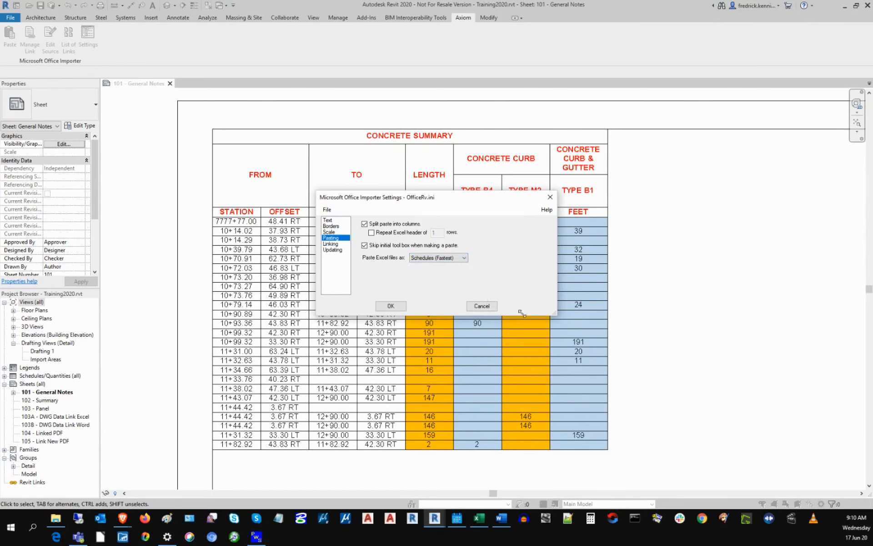
pyautogui.click(480, 307)
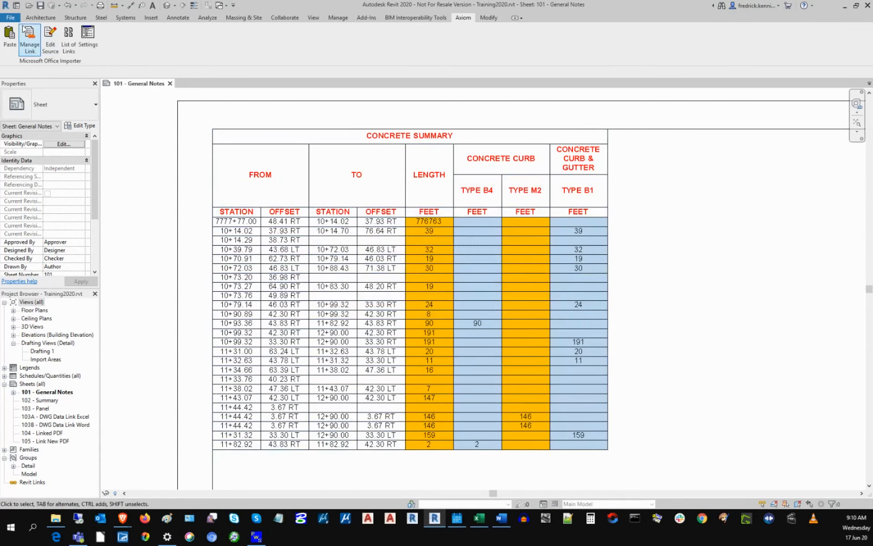
# Open the pasted table's Excel source and change the header text in A1:H5 to light blue
pyautogui.click(51, 33)
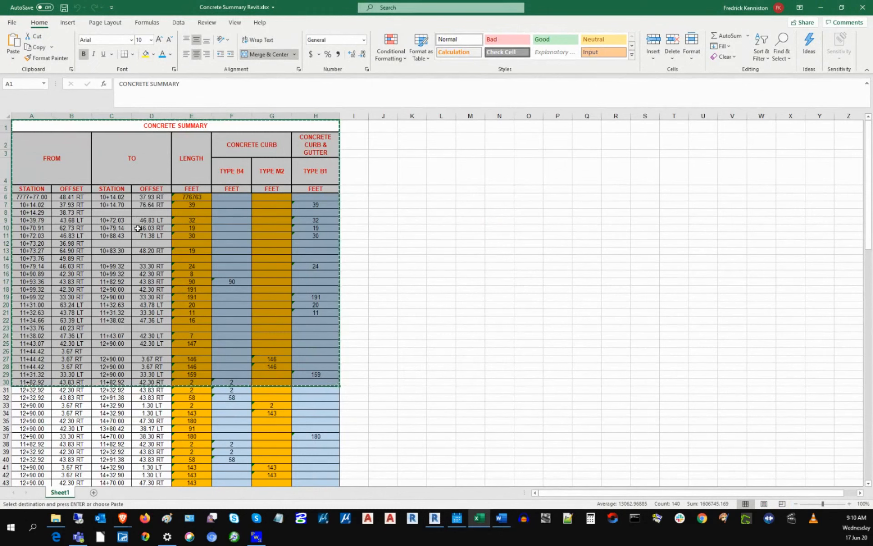
pyautogui.moveTo(142, 128); pyautogui.dragTo(144, 191)
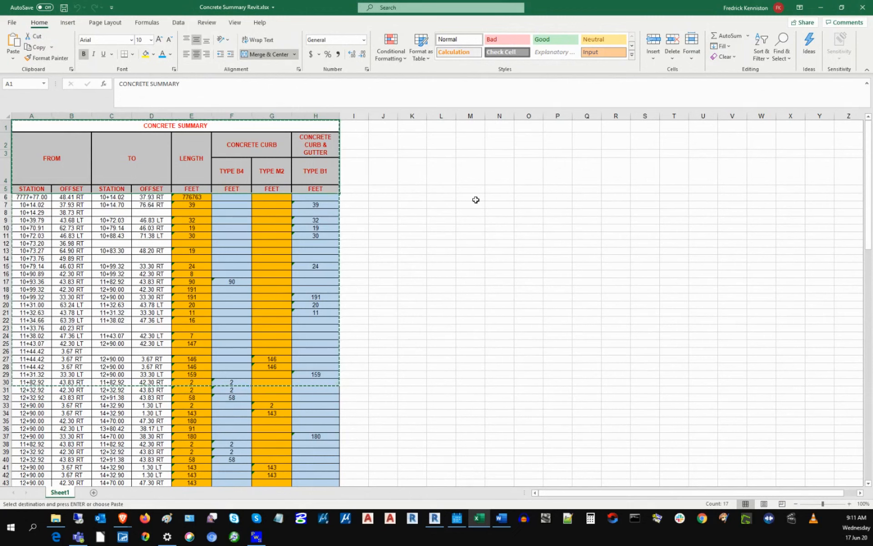
pyautogui.click(162, 55)
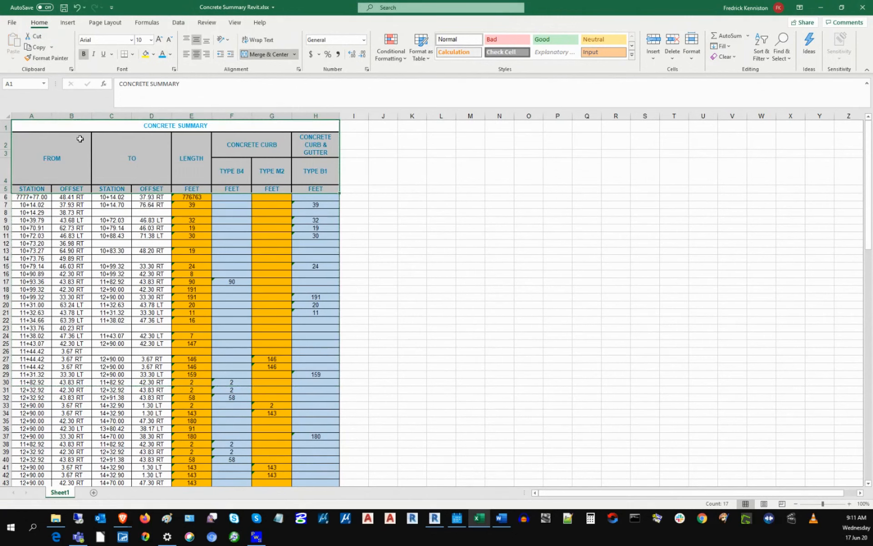
# Enter 5555 as the first From station value in cell A6 and save the workbook
pyautogui.click(22, 195)
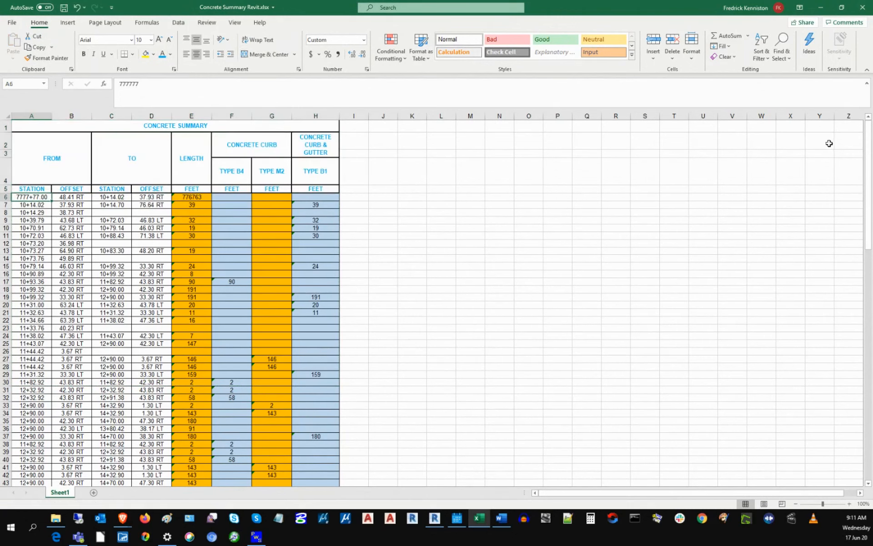
pyautogui.write('5555')
pyautogui.press('Tab')
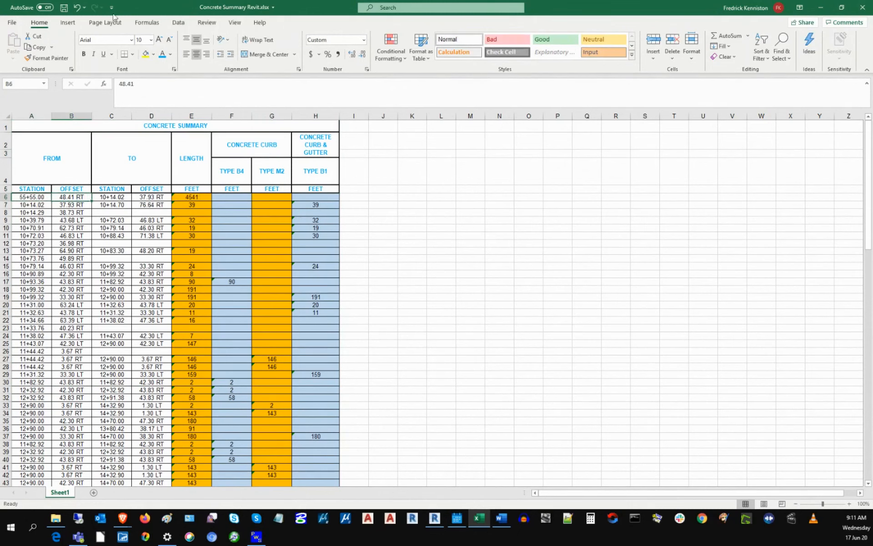
pyautogui.click(64, 8)
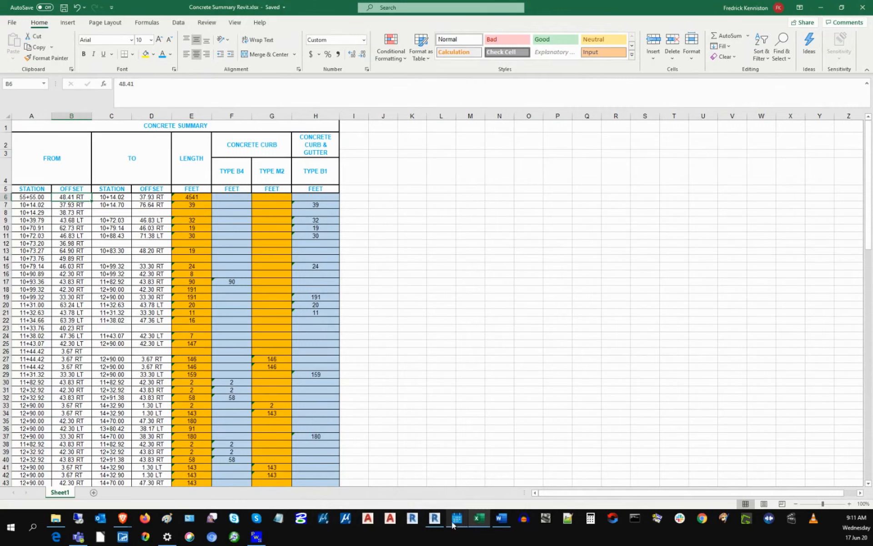
# Return to Revit and update the concrete summary table from its linked workbook through Manage Link
pyautogui.click(435, 519)
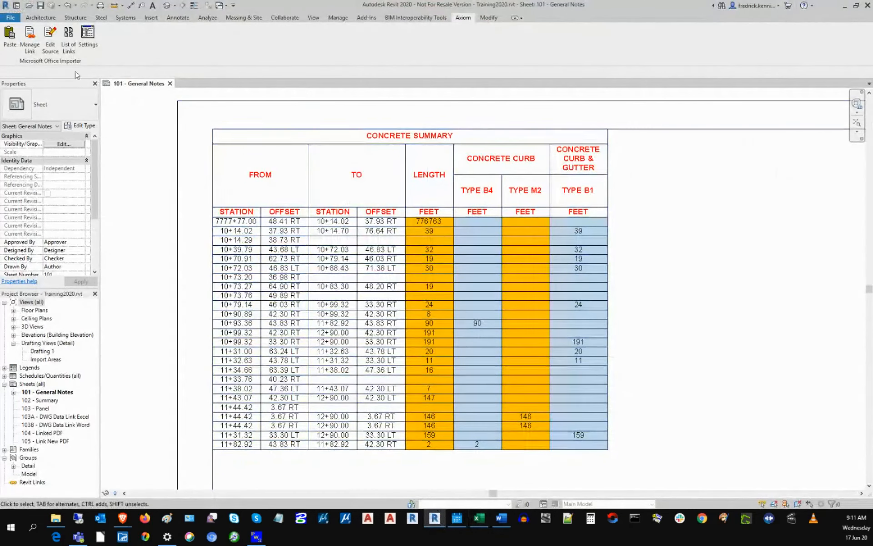
pyautogui.click(20, 49)
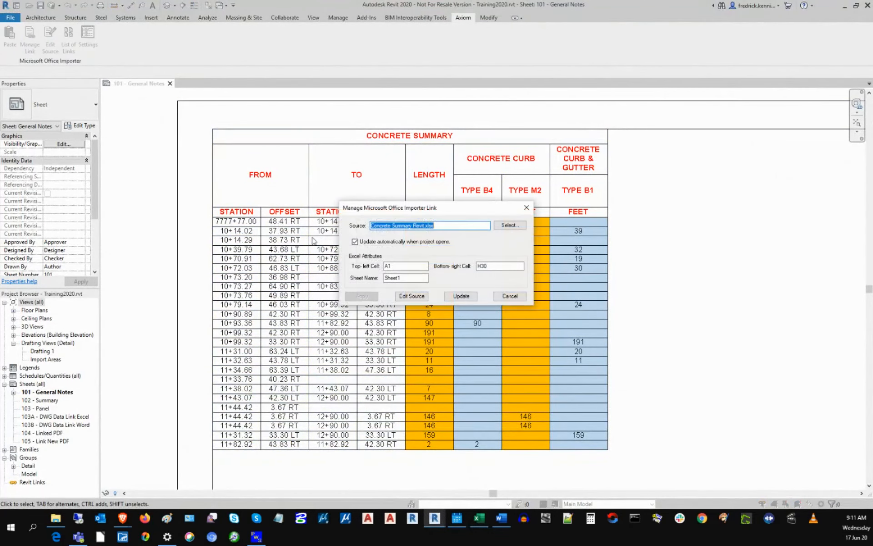
pyautogui.click(462, 296)
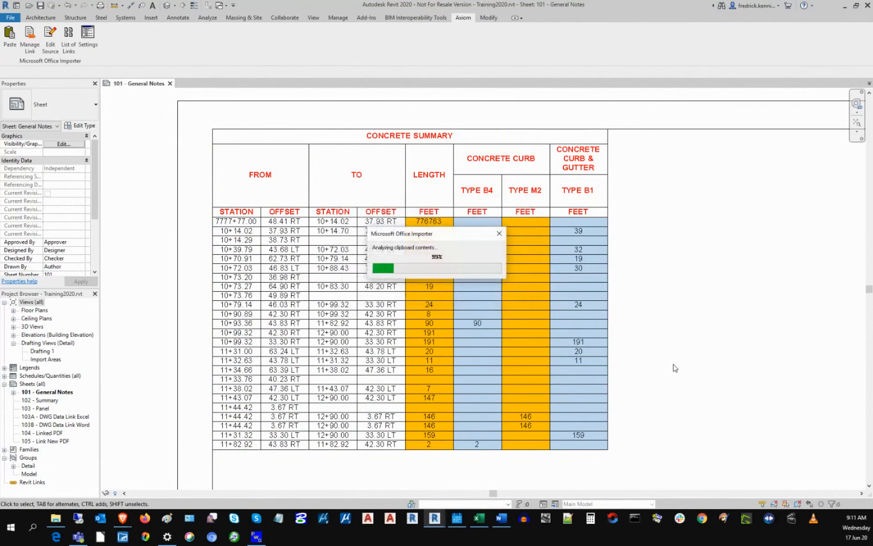
# Review the table link's source file selection and its top-left and bottom-right cell attributes without changing them
pyautogui.moveTo(489, 209); pyautogui.dragTo(450, 260)
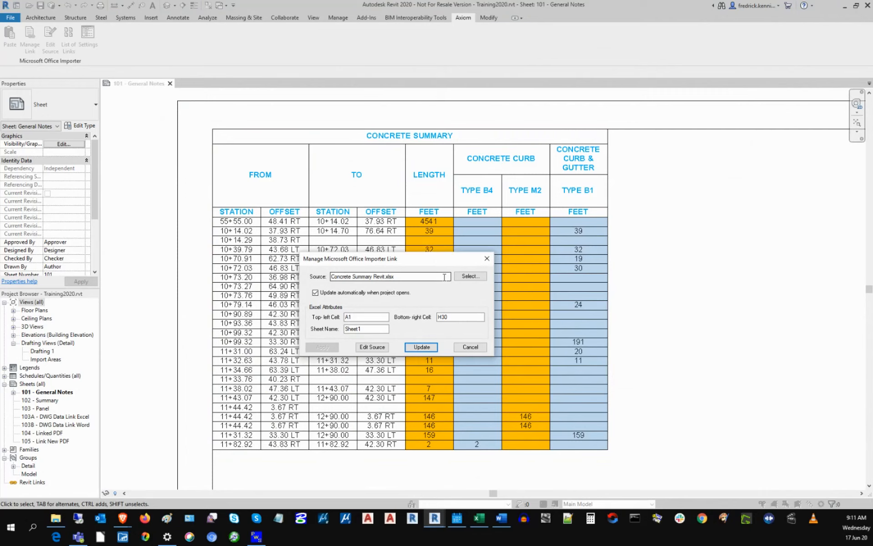
pyautogui.moveTo(423, 277); pyautogui.dragTo(322, 274)
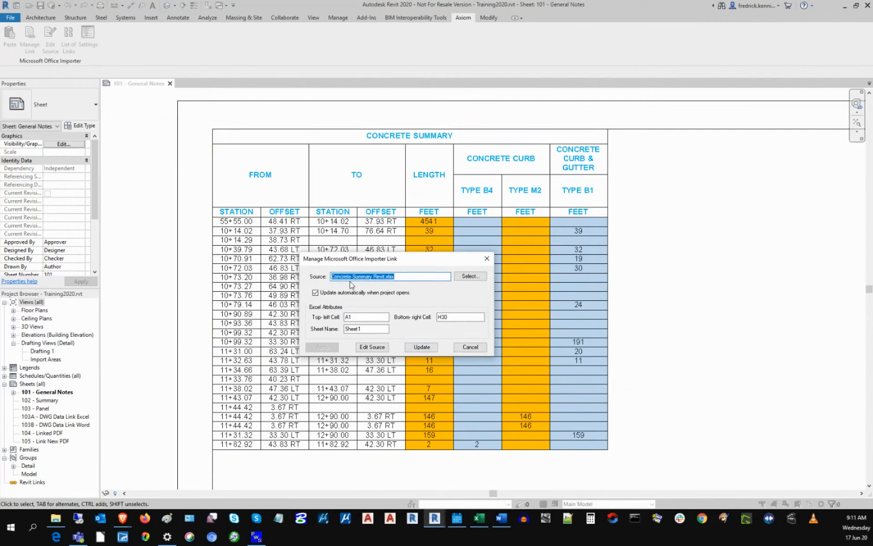
pyautogui.click(470, 276)
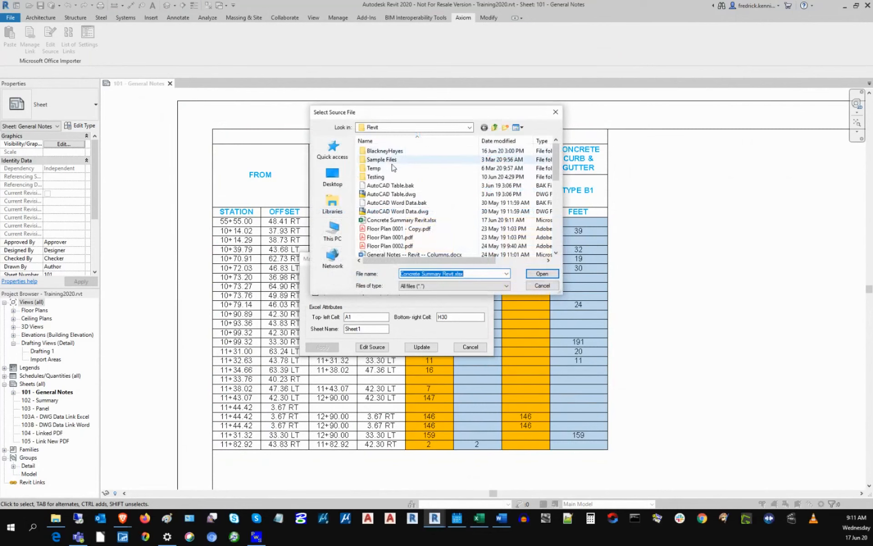
pyautogui.click(543, 286)
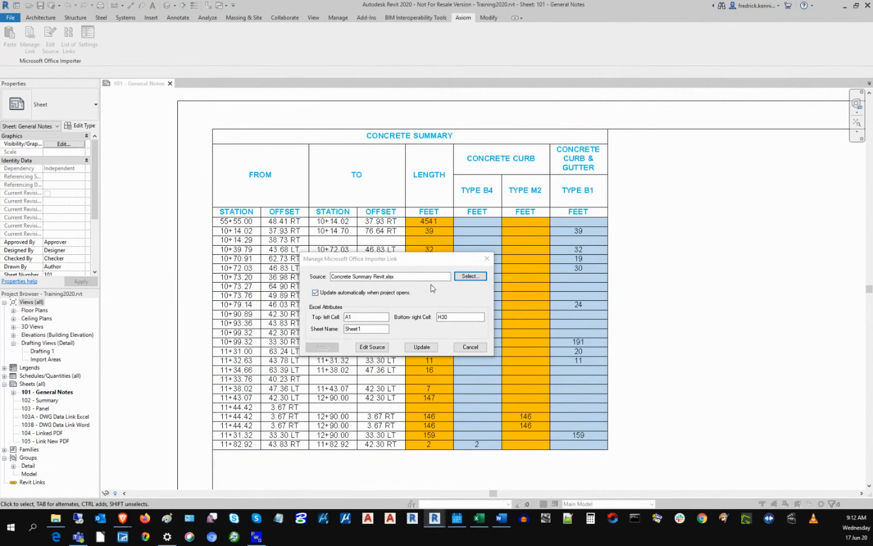
pyautogui.click(373, 317)
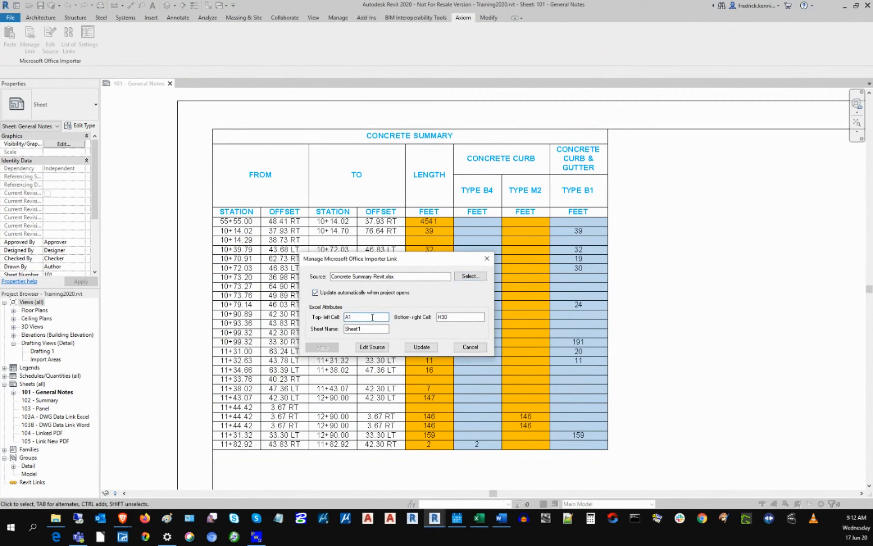
pyautogui.click(482, 316)
# Open the source workbook from the link manager, insert a blank column before column B, and save the workbook
pyautogui.click(377, 347)
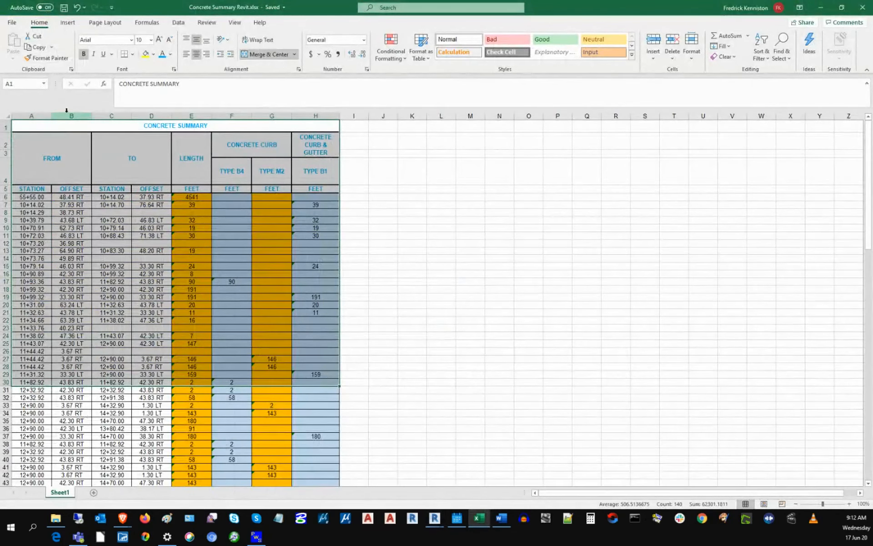
pyautogui.click(67, 115)
pyautogui.rightClick(66, 116)
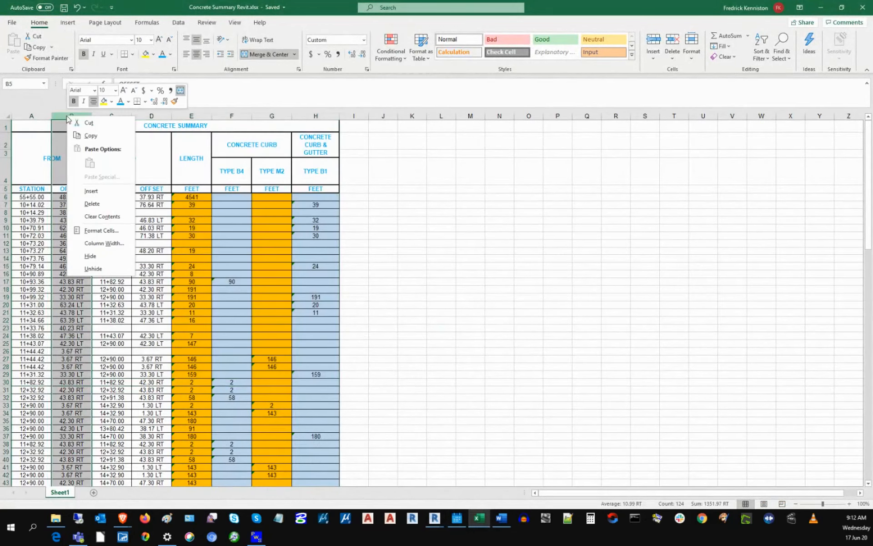
pyautogui.click(107, 186)
pyautogui.click(64, 8)
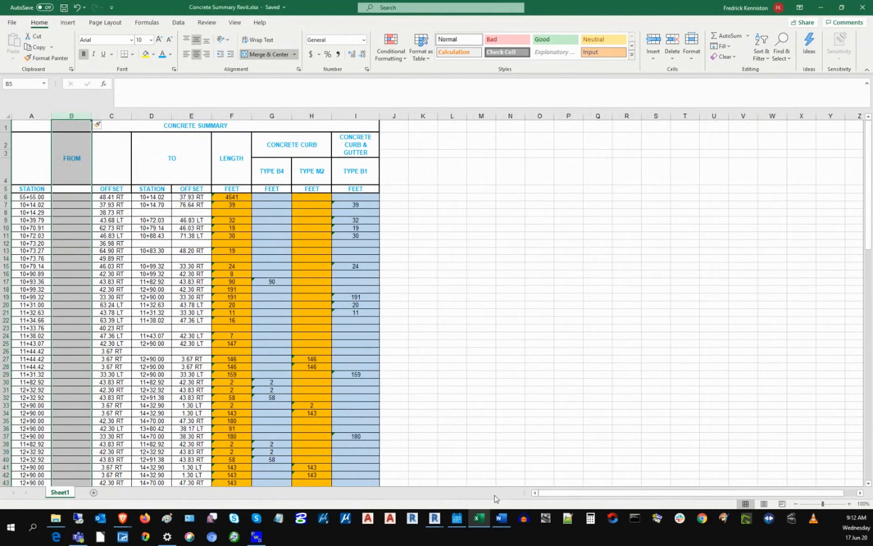
# Save the source workbook again, switch back to Revit's link manager, and update the concrete summary table from its source
pyautogui.moveTo(432, 522)
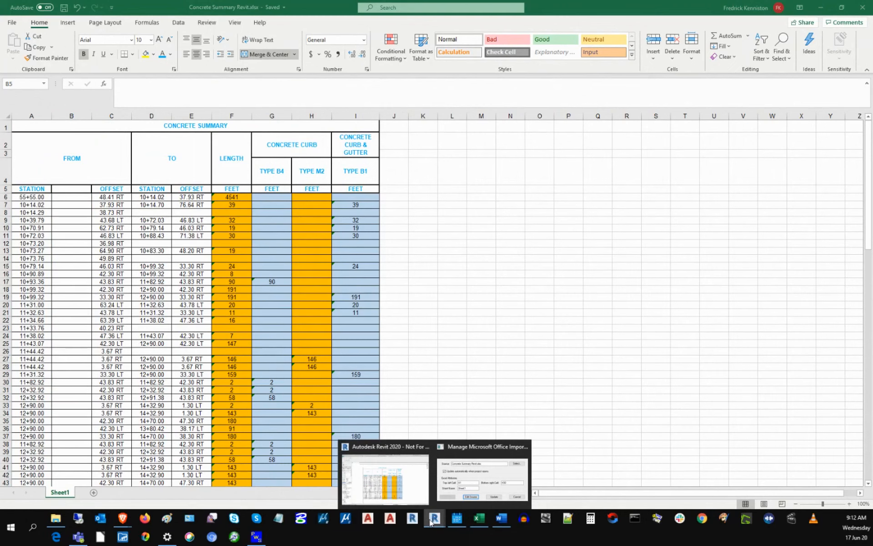
pyautogui.click(486, 480)
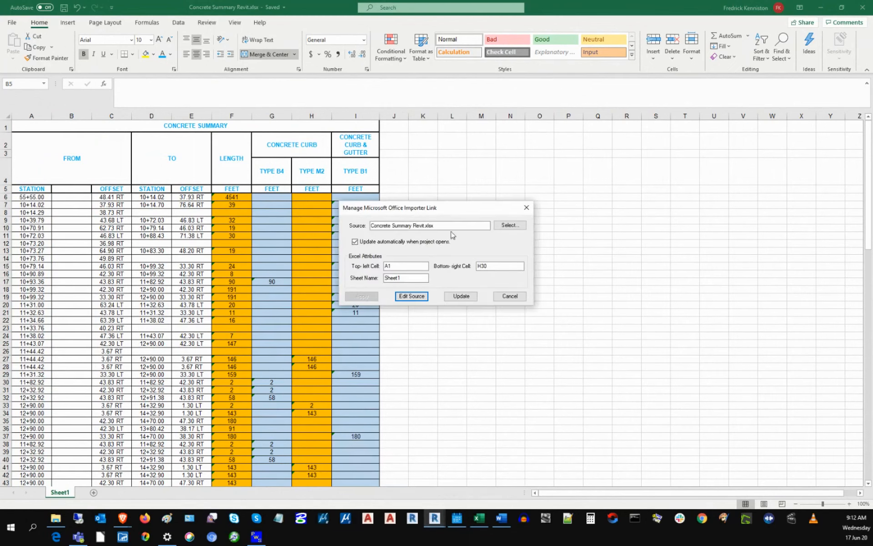
pyautogui.click(432, 373)
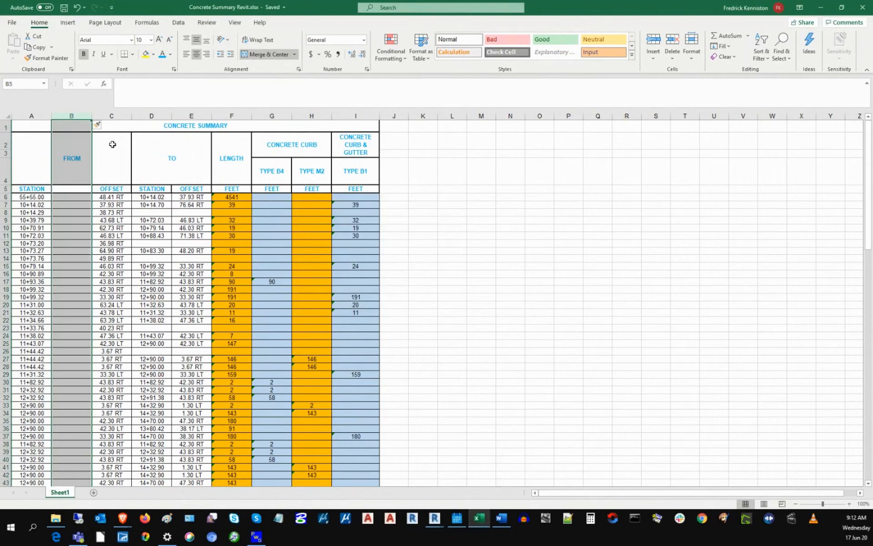
pyautogui.click(64, 7)
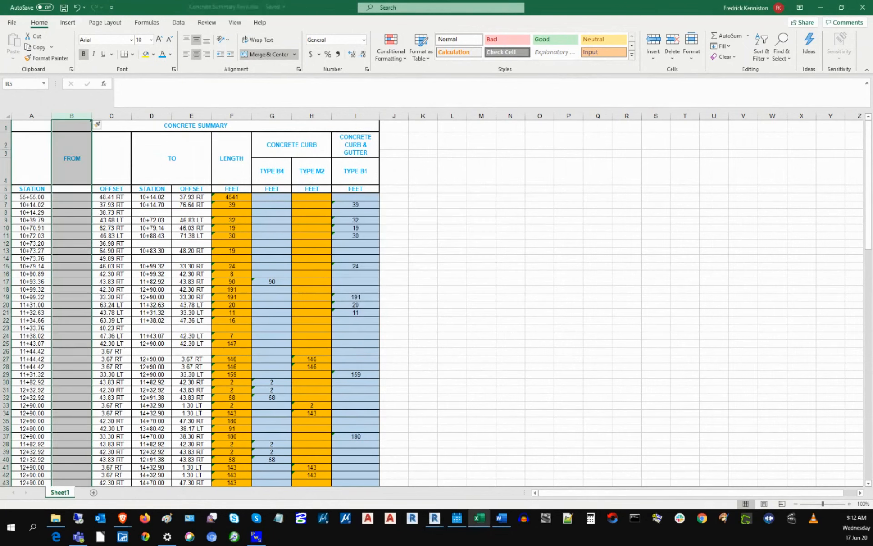
pyautogui.click(439, 525)
pyautogui.click(402, 487)
pyautogui.click(435, 519)
pyautogui.click(477, 472)
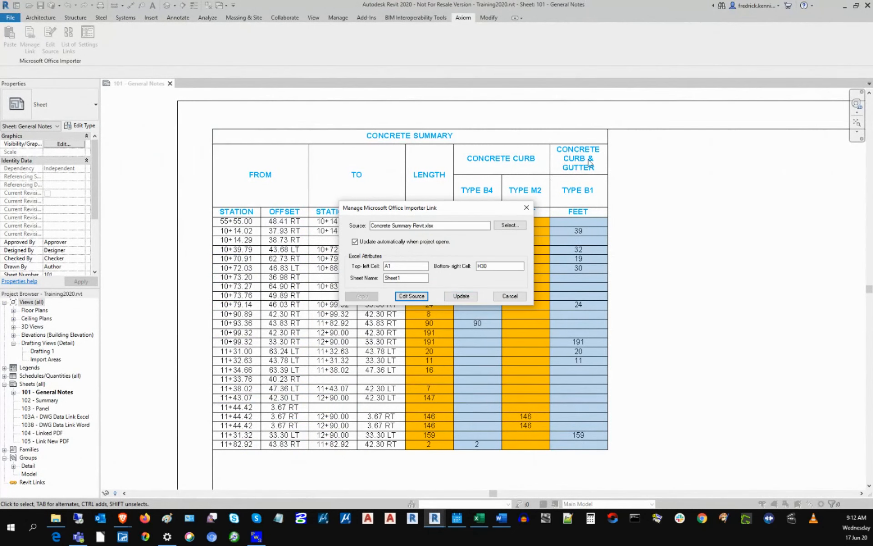
pyautogui.click(461, 296)
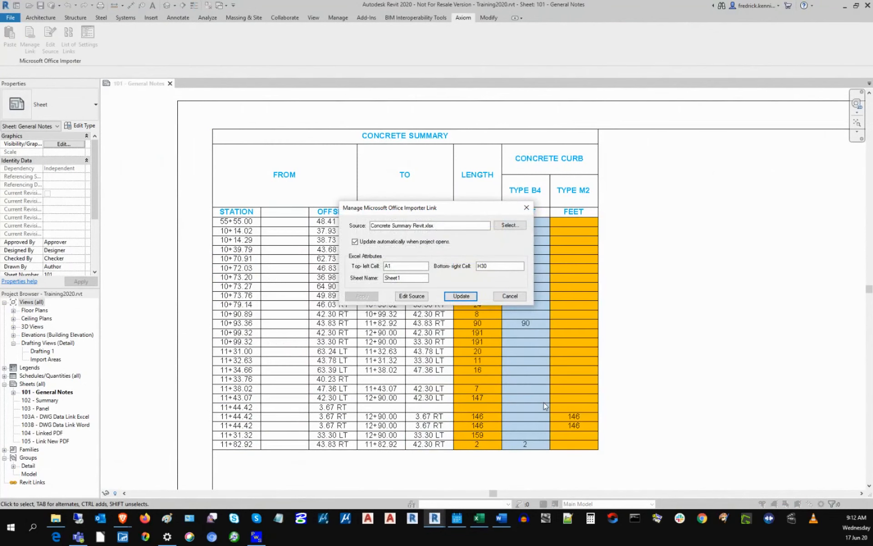
# Set the linked table's bottom-right cell to I30, apply the change, and close the link manager
pyautogui.click(480, 266)
pyautogui.press('BackSpace')
pyautogui.write('I')
pyautogui.press('Tab')
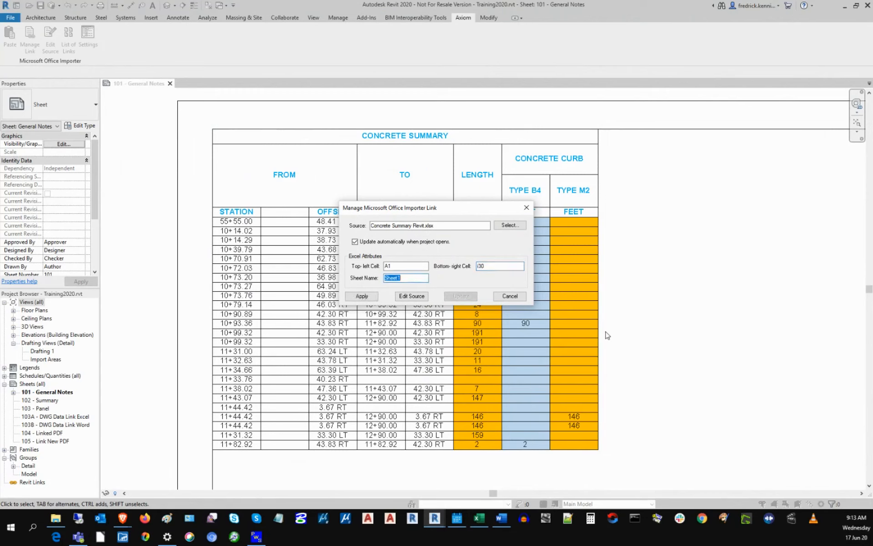
pyautogui.click(362, 296)
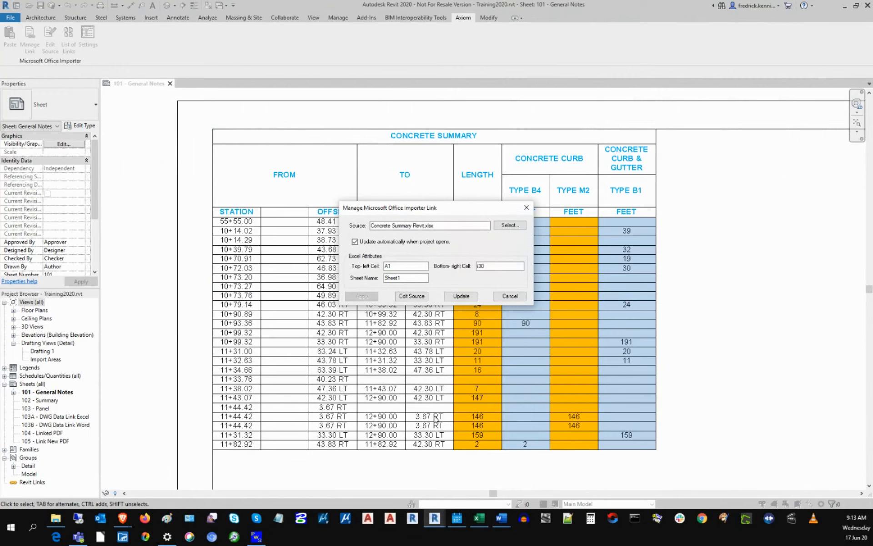
pyautogui.click(493, 267)
pyautogui.click(500, 296)
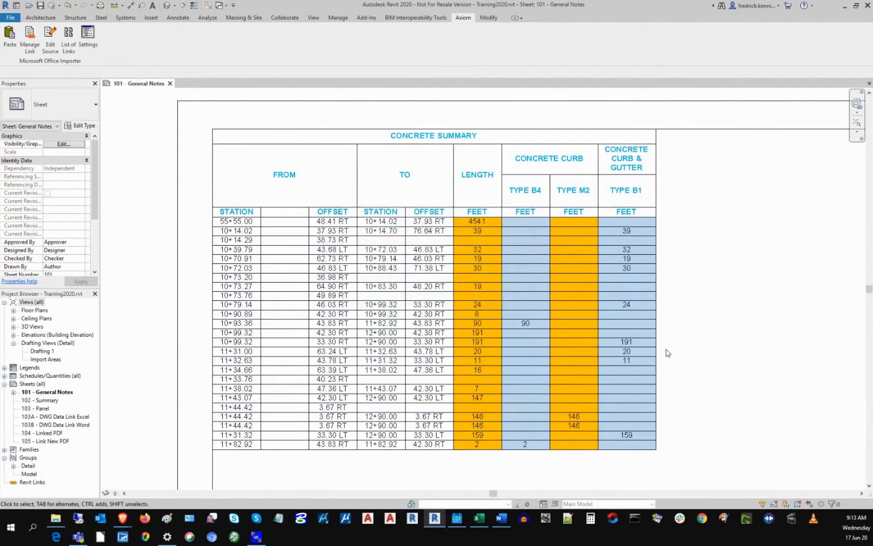
# Open the sheet 102 - Summary
pyautogui.click(43, 401)
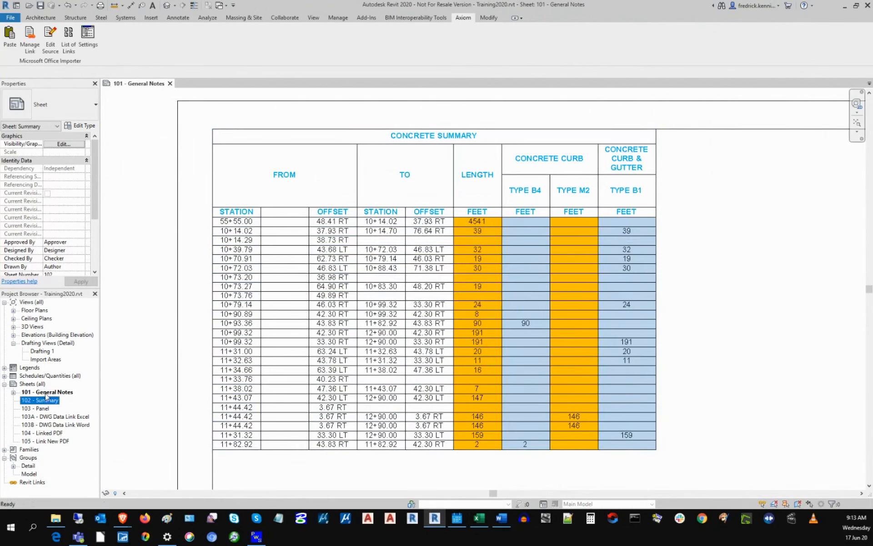
pyautogui.click(44, 392)
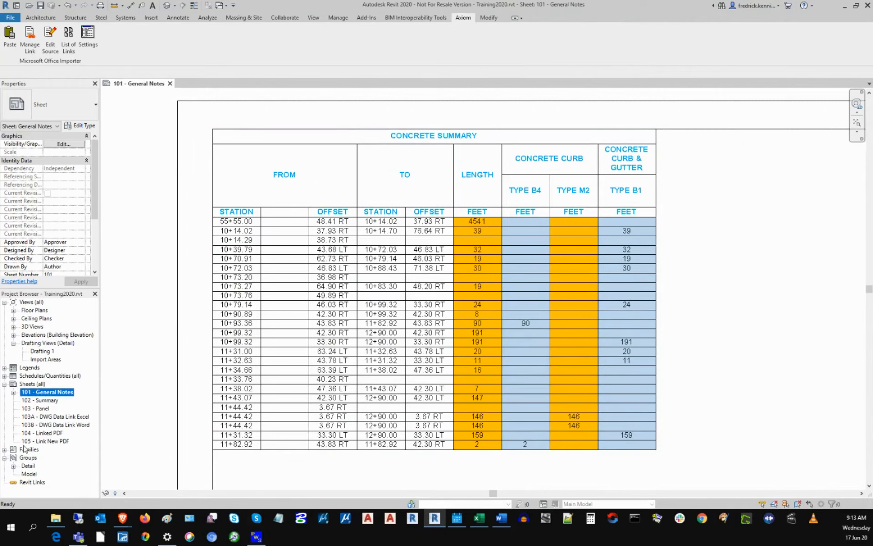
pyautogui.click(41, 400)
pyautogui.doubleClick(41, 401)
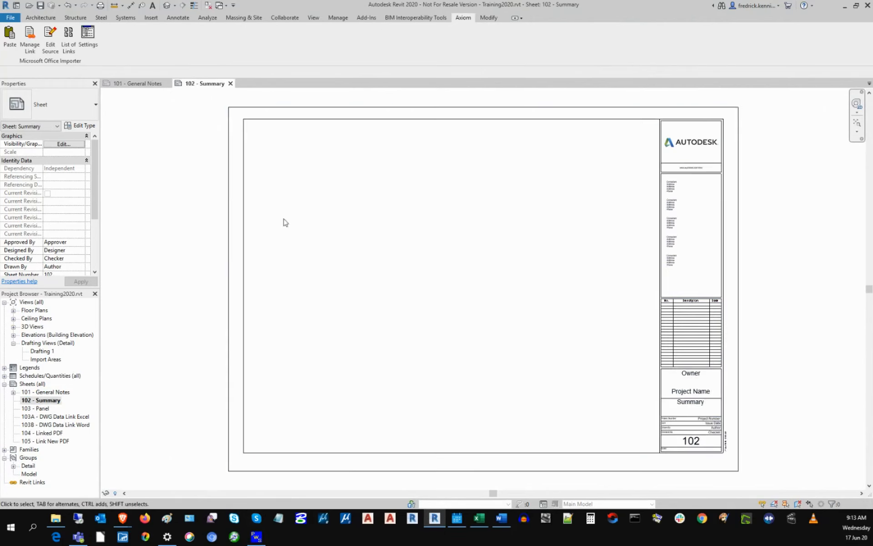
# In the General Notes Word document, copy the text from the "Supported Word Document Formatting" heading through the Superscript, Subscript paragraph
pyautogui.click(502, 519)
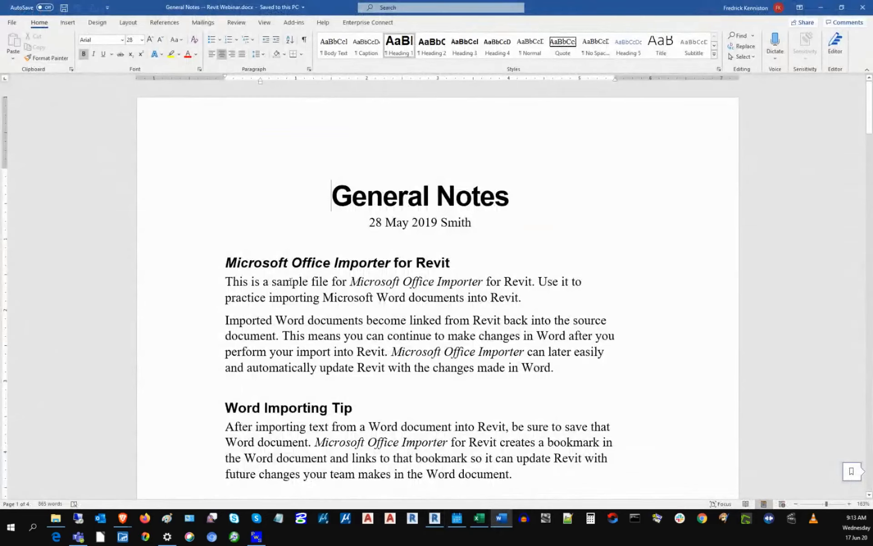
pyautogui.scroll(-5, 288, 274)
pyautogui.click(227, 231)
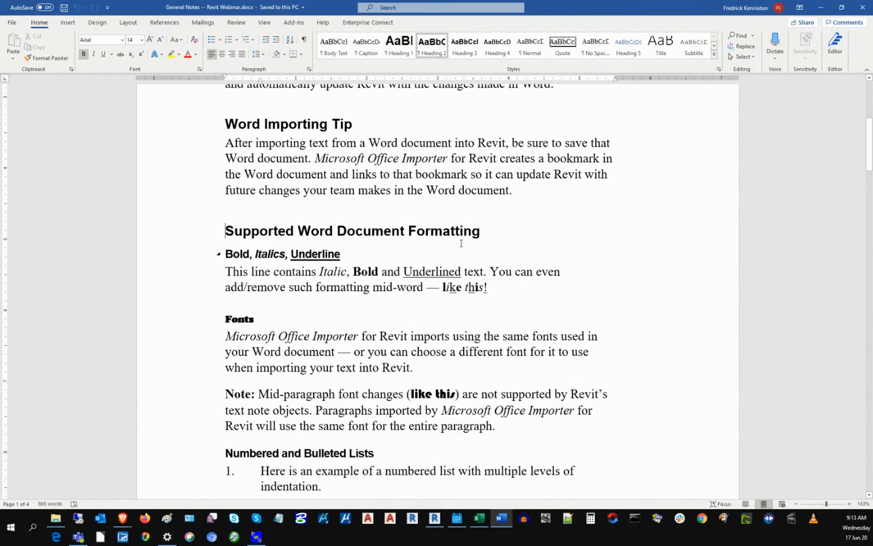
pyautogui.scroll(-3, 462, 241)
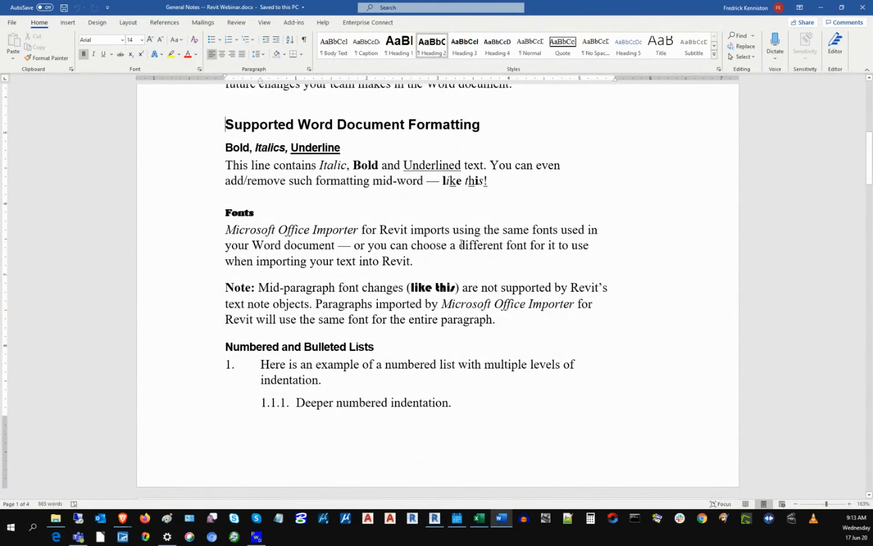
pyautogui.scroll(-1, 462, 245)
pyautogui.scroll(-6, 460, 244)
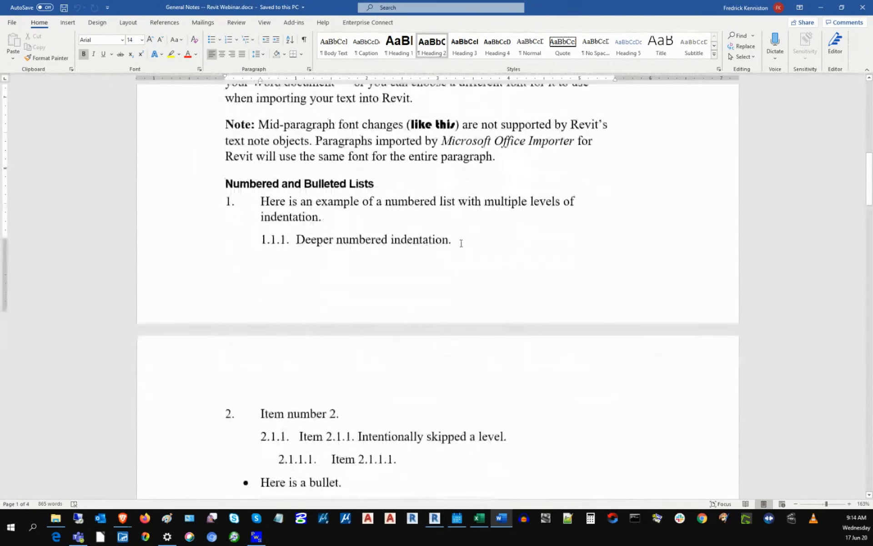
pyautogui.scroll(-4, 461, 243)
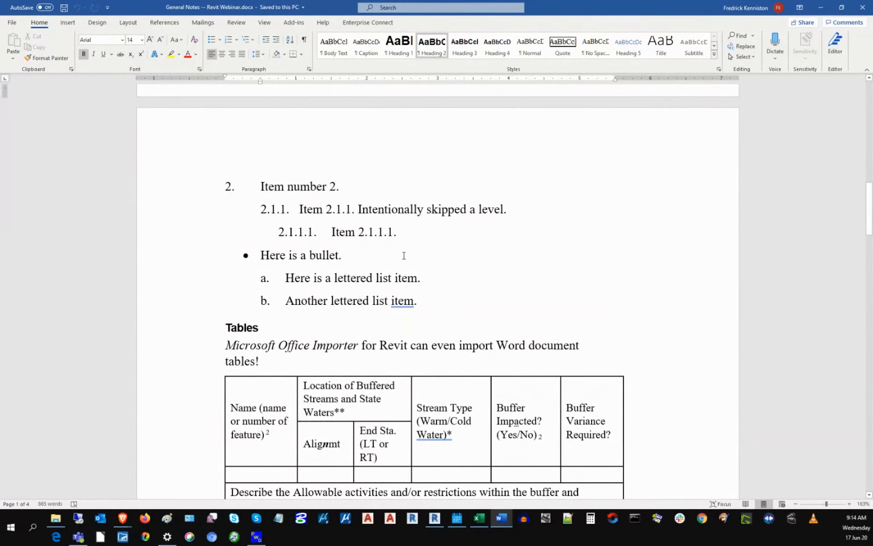
pyautogui.scroll(-2, 403, 250)
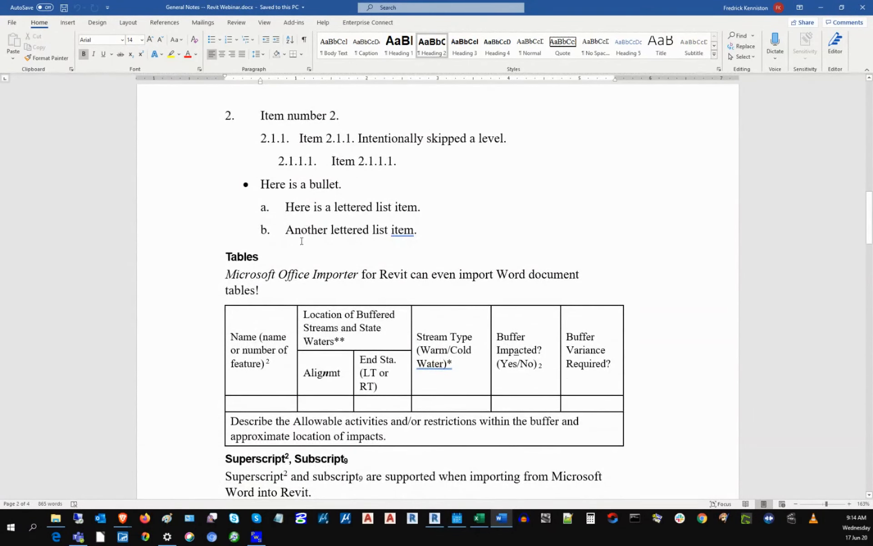
pyautogui.scroll(-1, 313, 247)
pyautogui.scroll(-2, 314, 248)
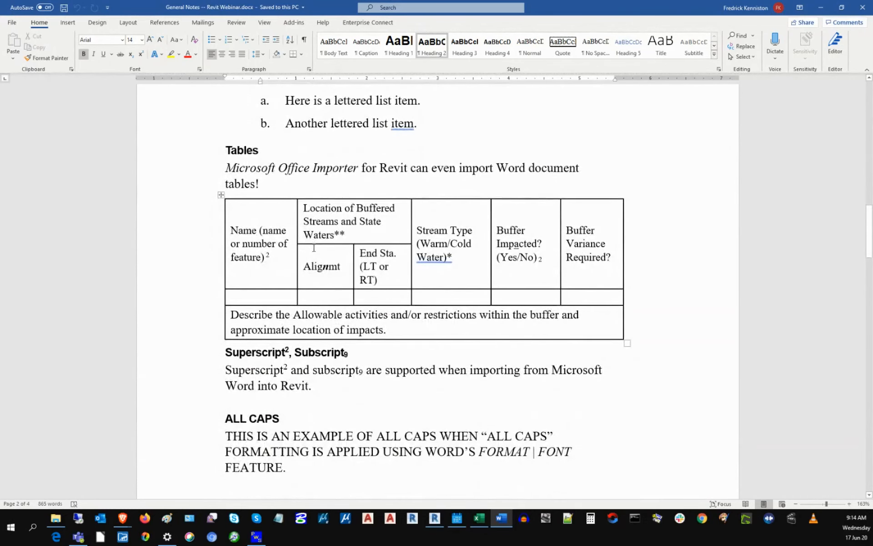
pyautogui.scroll(-2, 314, 321)
pyautogui.keyDown('shift'); pyautogui.click(314, 320); pyautogui.keyUp('shift')
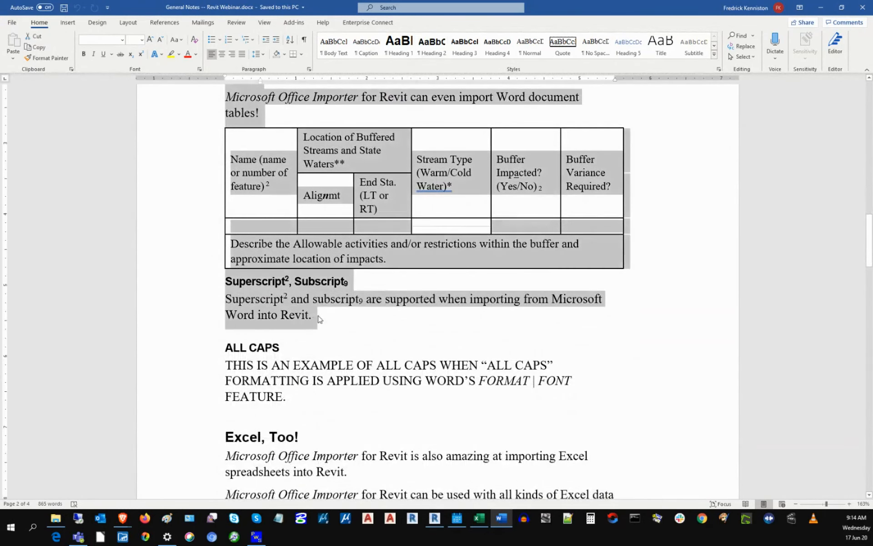
pyautogui.rightClick(344, 138)
pyautogui.click(367, 157)
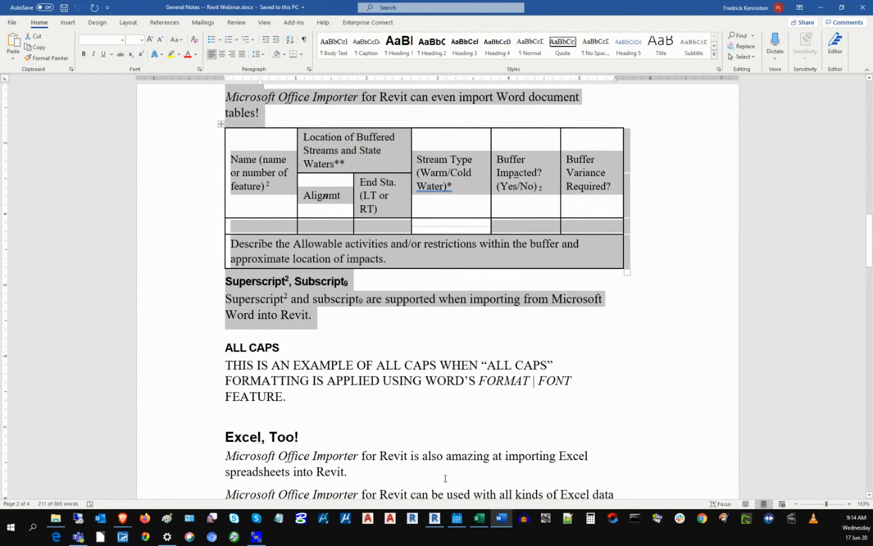
# Return to Revit and paste the copied Word content onto sheet 102 at the upper-left corner of the drawing border, keeping the default paste options
pyautogui.click(435, 519)
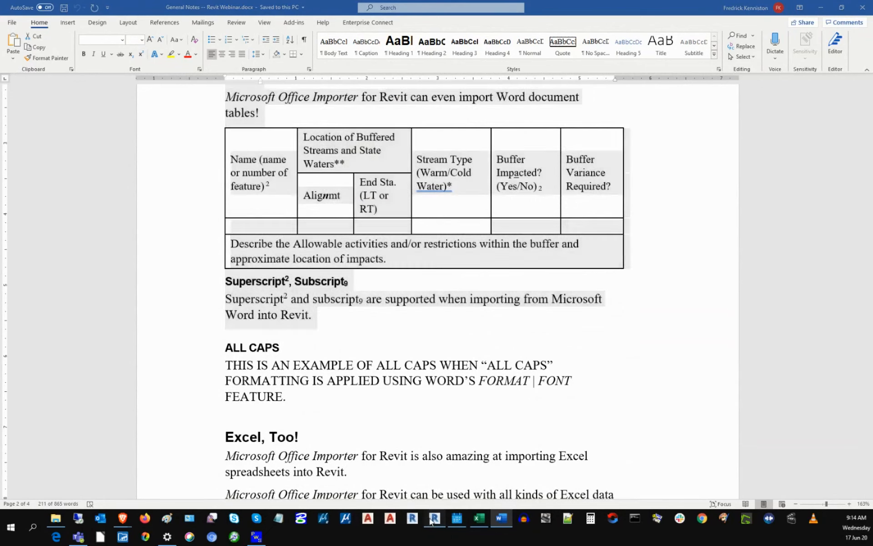
pyautogui.click(17, 34)
pyautogui.click(245, 120)
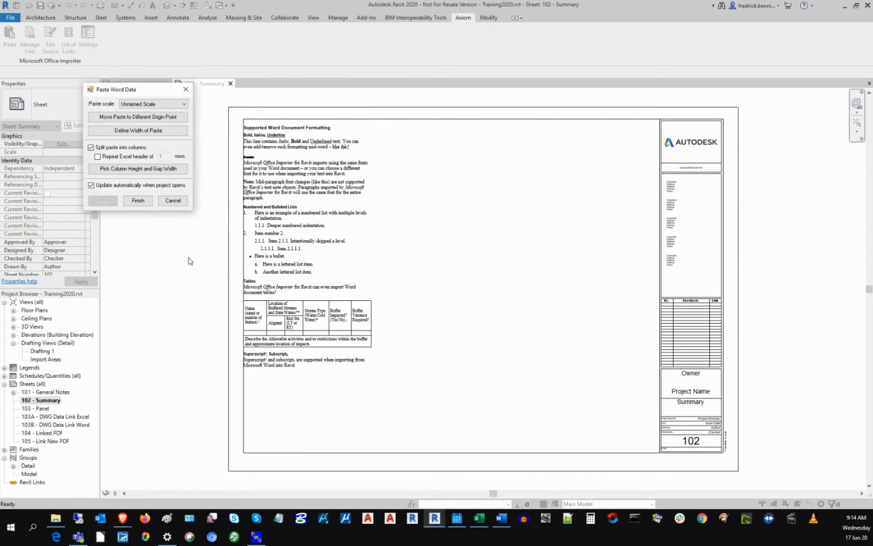
pyautogui.click(140, 203)
# Examine the pasted Word content on sheet 102, checking its text formatting, numbered and bulleted lists, table, and superscript and subscript text
pyautogui.scroll(5, 236, 136)
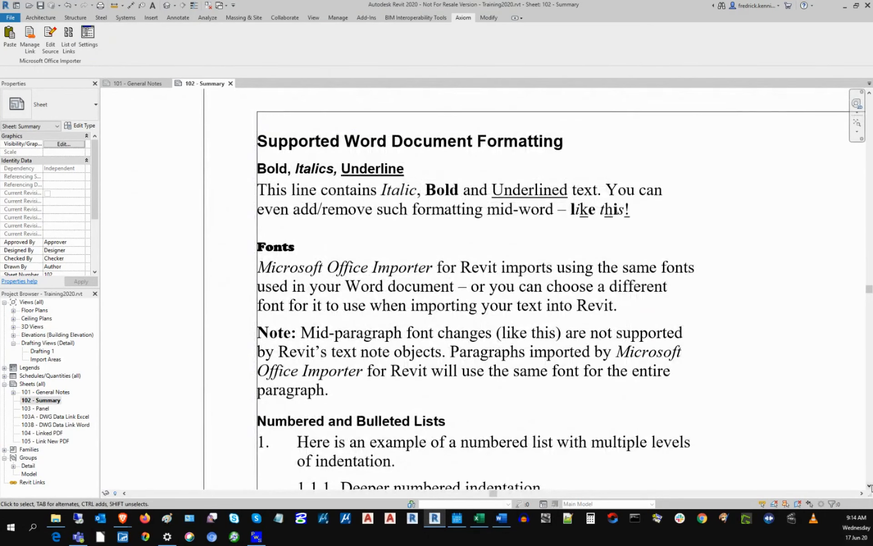
pyautogui.click(868, 486)
pyautogui.click(868, 487)
pyautogui.click(869, 487)
pyautogui.click(869, 486)
pyautogui.click(869, 487)
pyautogui.click(869, 487)
pyautogui.click(868, 487)
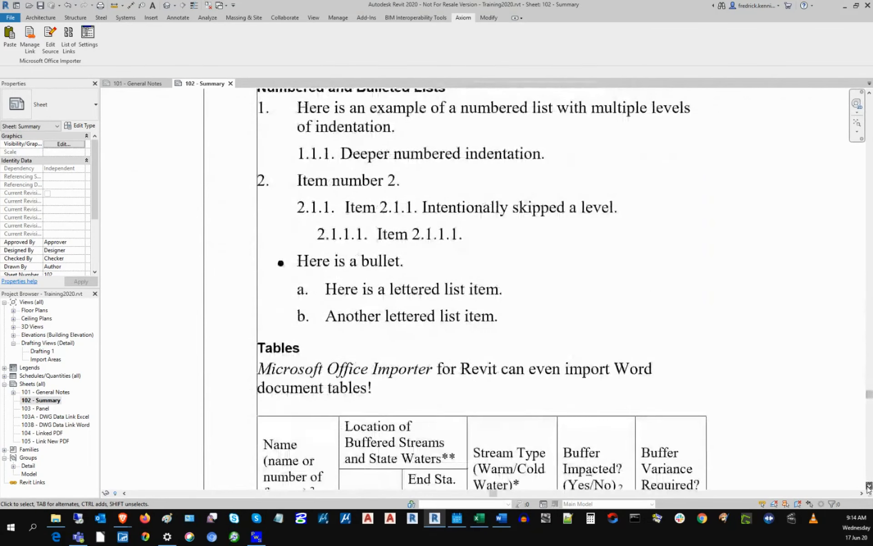
pyautogui.click(868, 487)
pyautogui.click(869, 486)
pyautogui.click(869, 487)
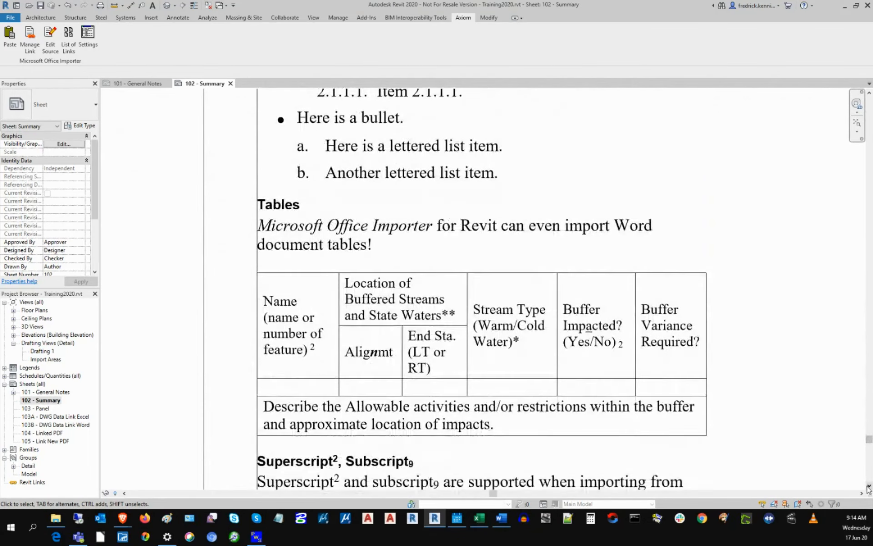
pyautogui.click(868, 486)
pyautogui.click(869, 486)
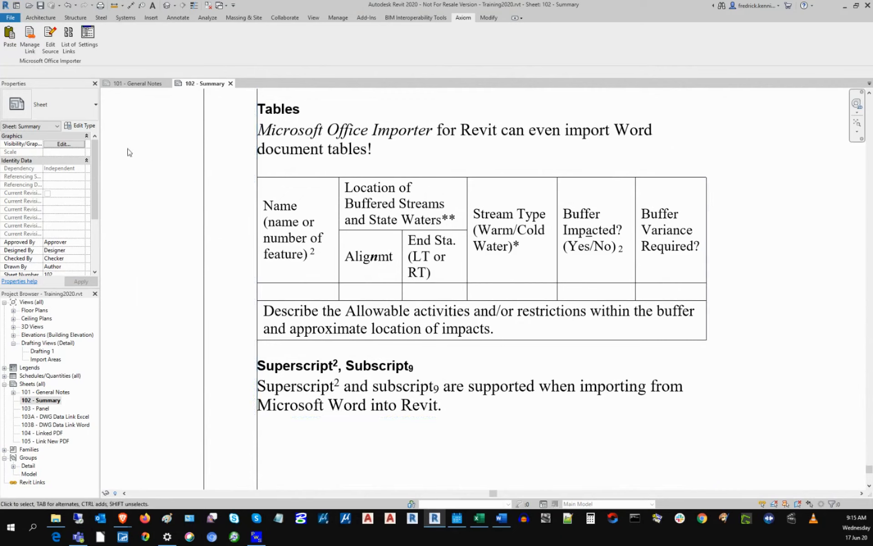
# Open the Drafting 1 view in Revit, then switch to the Excel workbook to undo the column insertion and save it
pyautogui.doubleClick(46, 352)
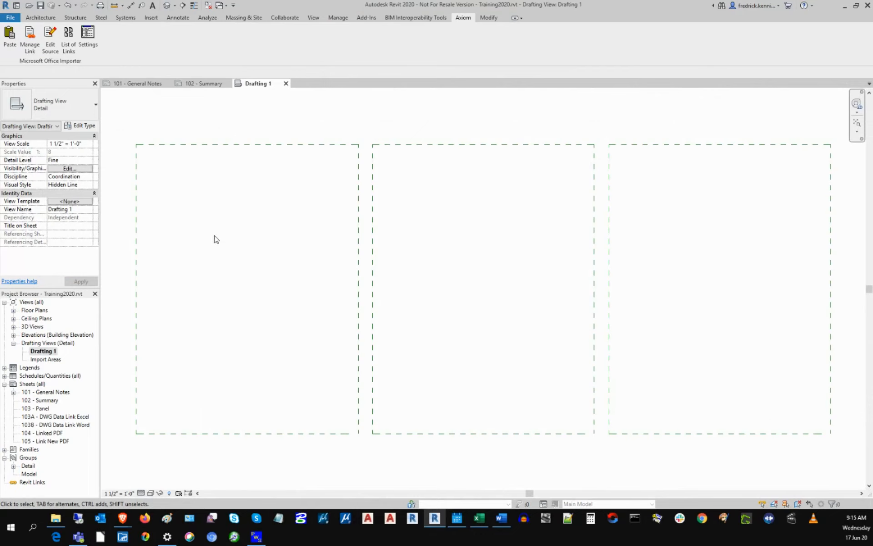
pyautogui.click(479, 518)
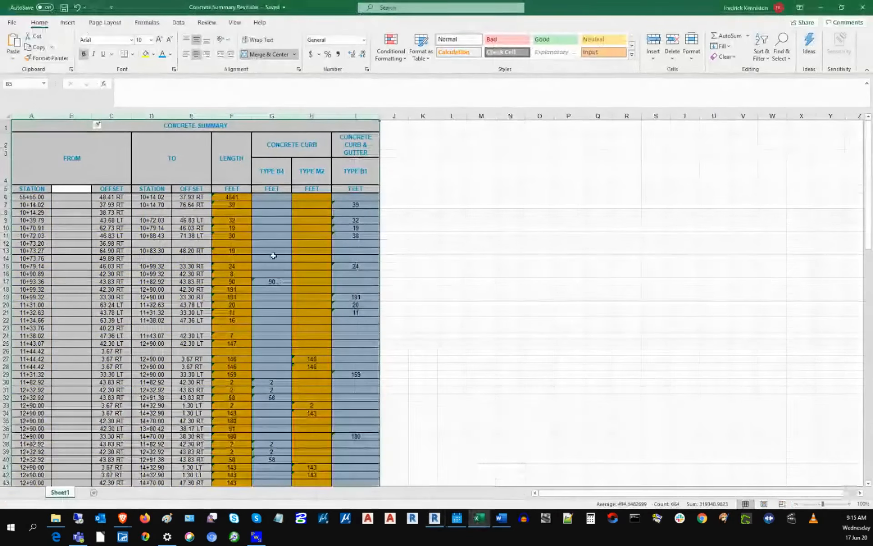
pyautogui.click(77, 8)
pyautogui.click(64, 7)
# Copy the concrete summary range A1:H30 in the workbook
pyautogui.moveTo(47, 127); pyautogui.dragTo(52, 382)
pyautogui.rightClick(97, 194)
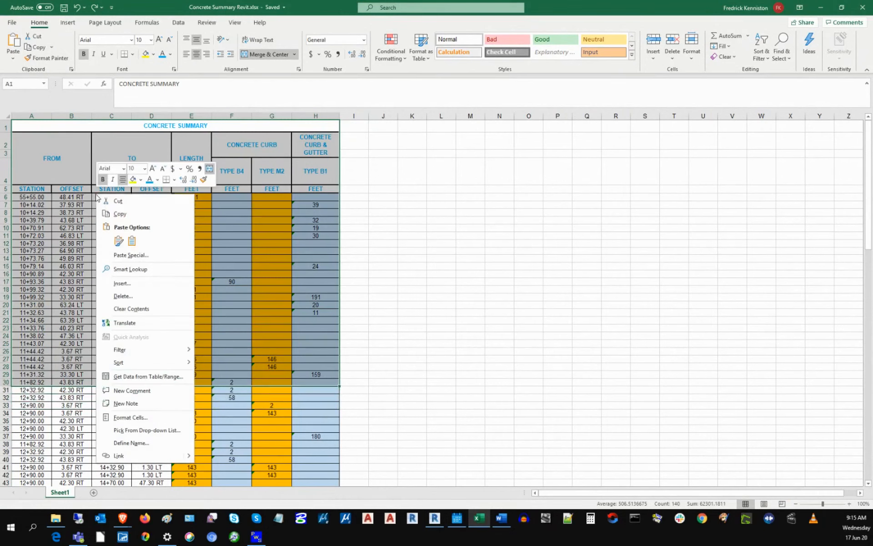
pyautogui.click(131, 214)
# Return to Revit and paste the Excel table into Drafting 1 at the upper-left corner of the first dashed frame, keeping the default paste options
pyautogui.click(435, 519)
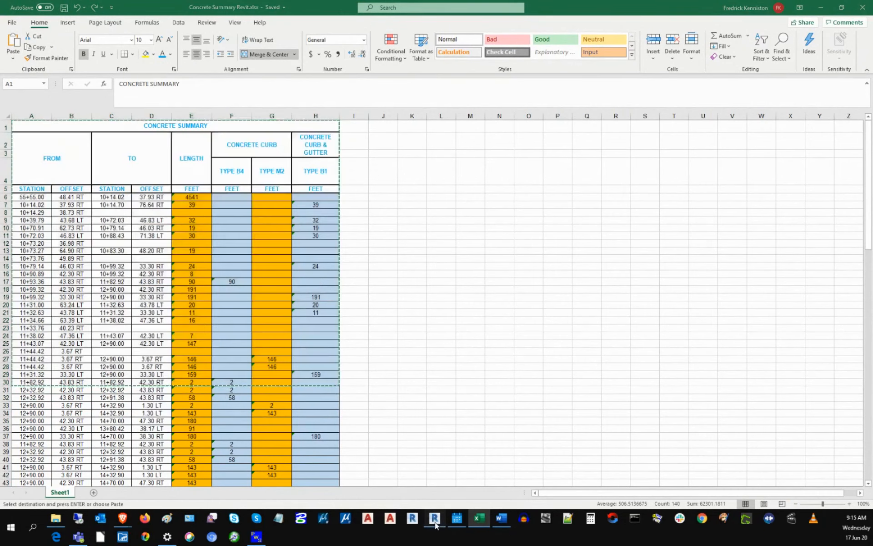
pyautogui.click(9, 36)
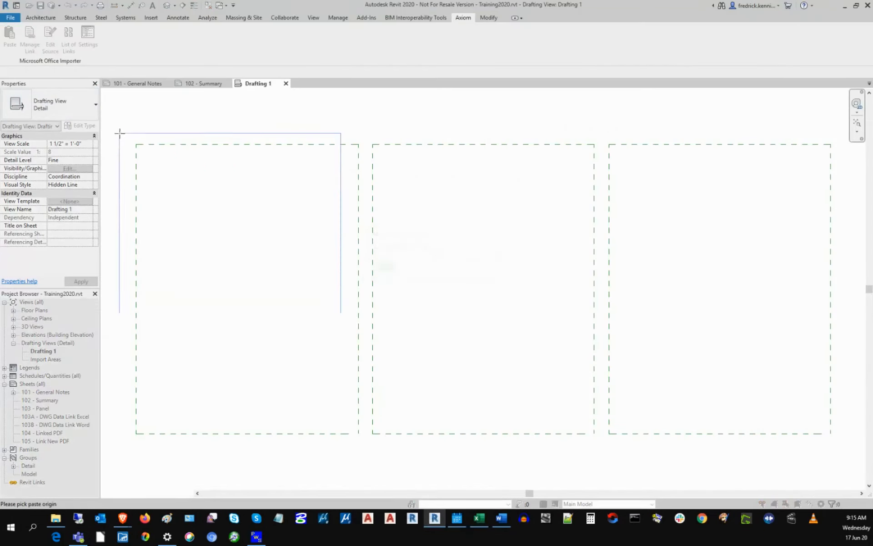
pyautogui.click(135, 142)
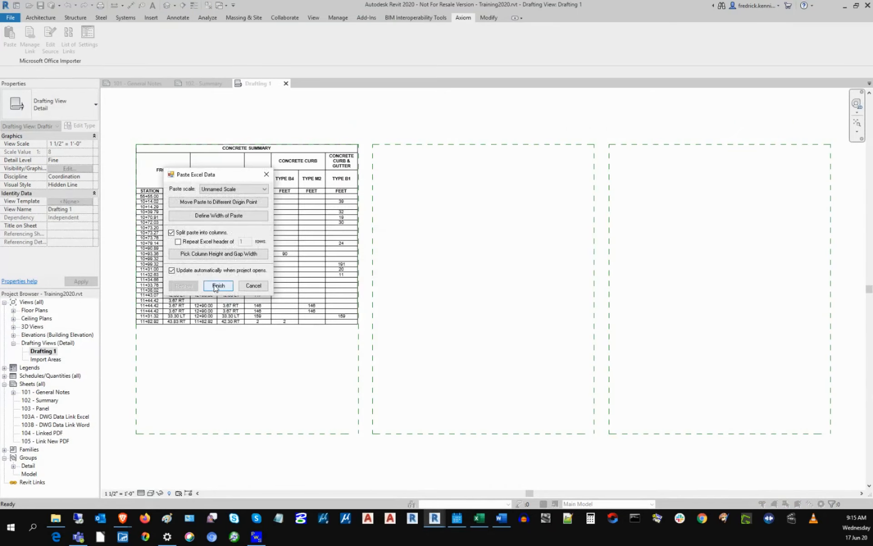
pyautogui.click(218, 286)
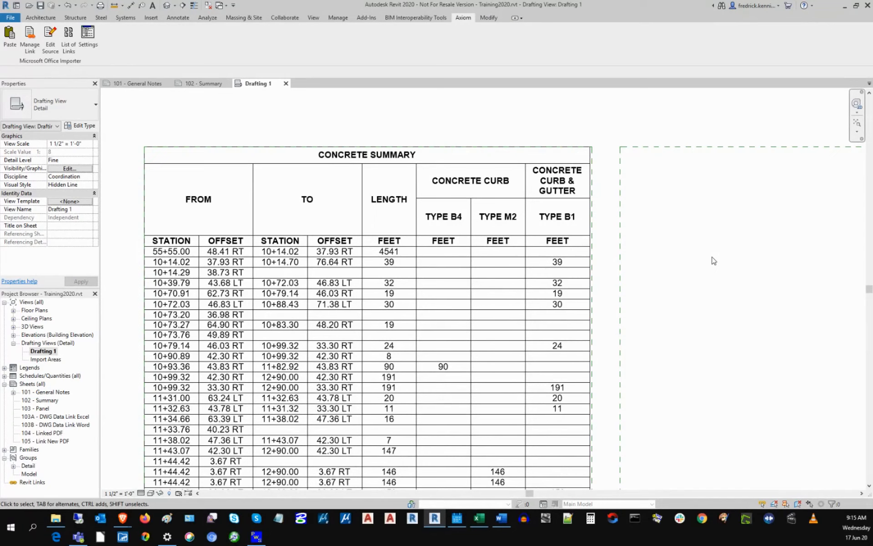
# Open the Import Areas drafting view to see the list of places that accept linked Excel and Word content
pyautogui.doubleClick(54, 361)
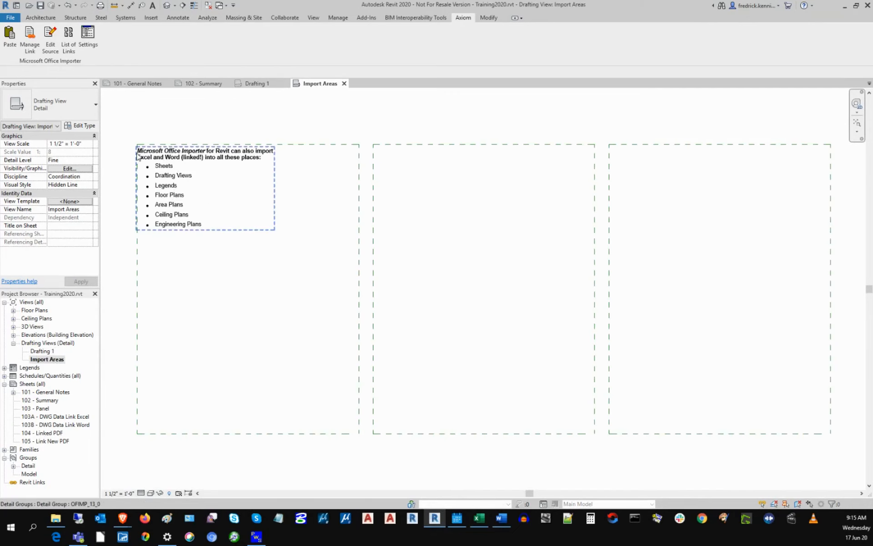
# Open the project's list of Office links and locate the Concrete Summary A1:I30 and General Notes pastes in their views
pyautogui.scroll(5, 121, 163)
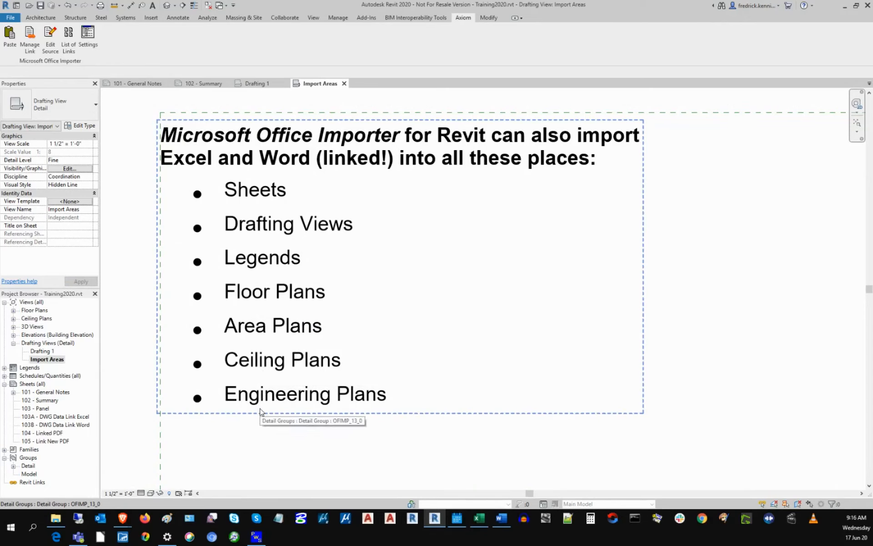
pyautogui.click(68, 36)
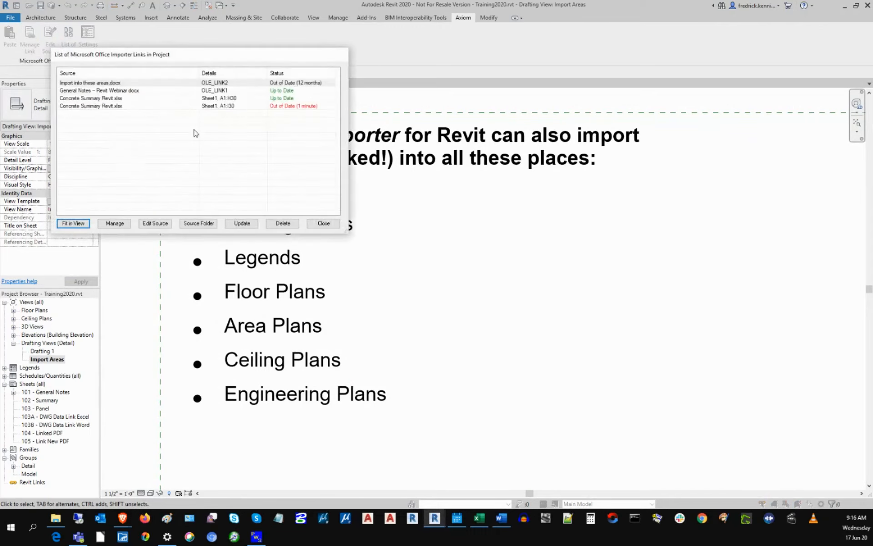
pyautogui.moveTo(209, 50); pyautogui.dragTo(378, 238)
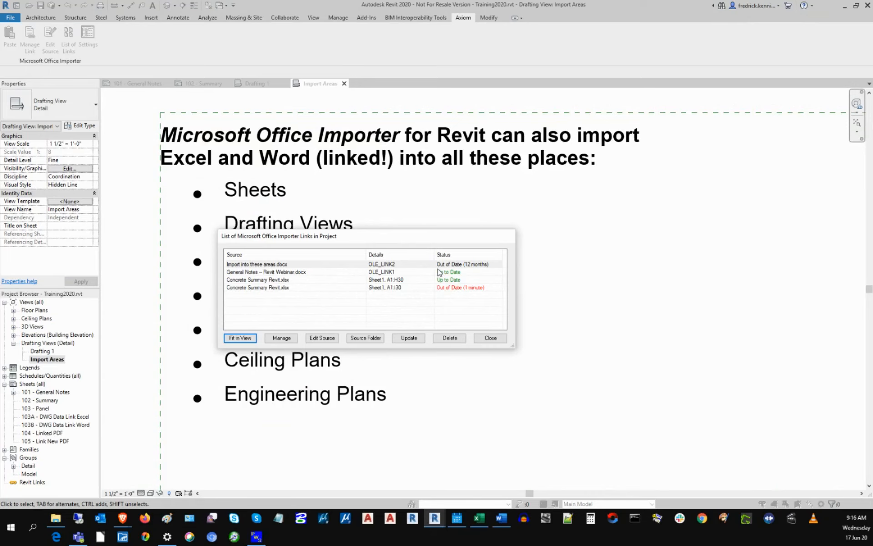
pyautogui.click(267, 280)
pyautogui.click(269, 288)
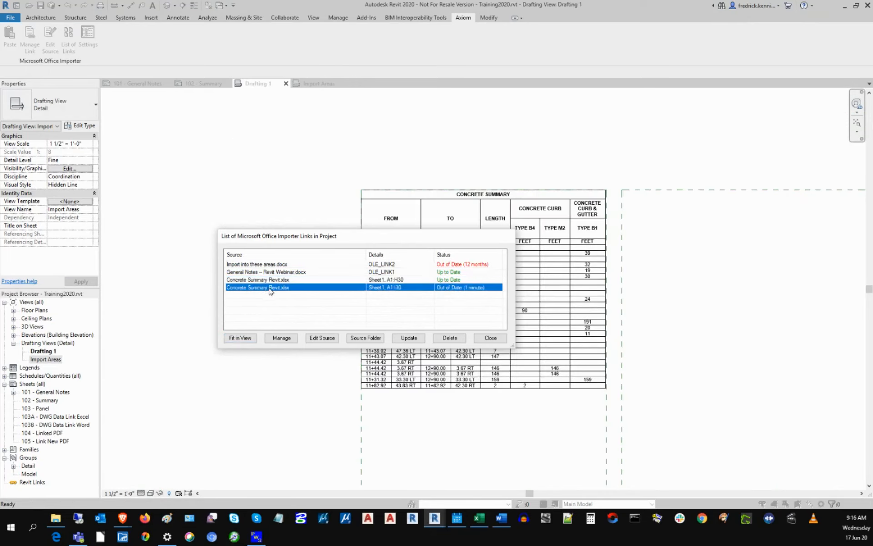
pyautogui.click(288, 272)
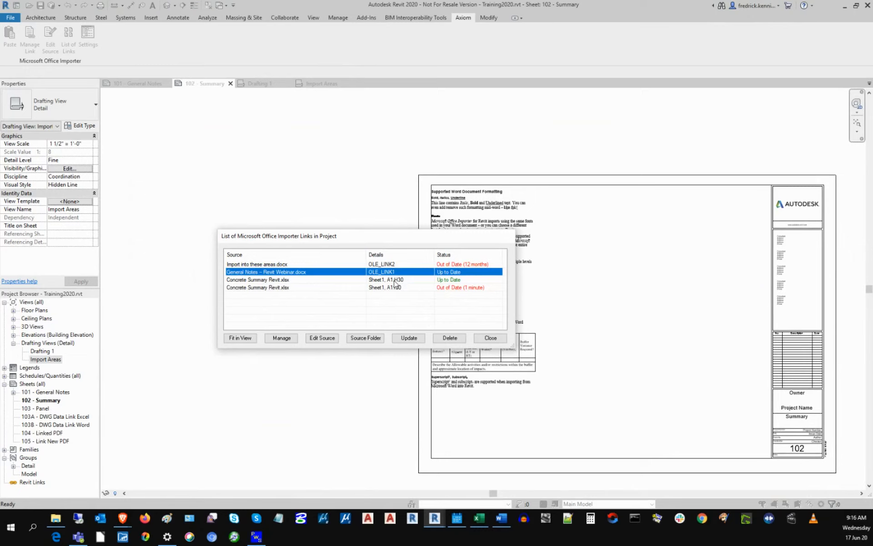
# Update the out-of-date links to Import into these areas.docx and Concrete Summary Revit.xlsx (A1:I30) together
pyautogui.click(466, 265)
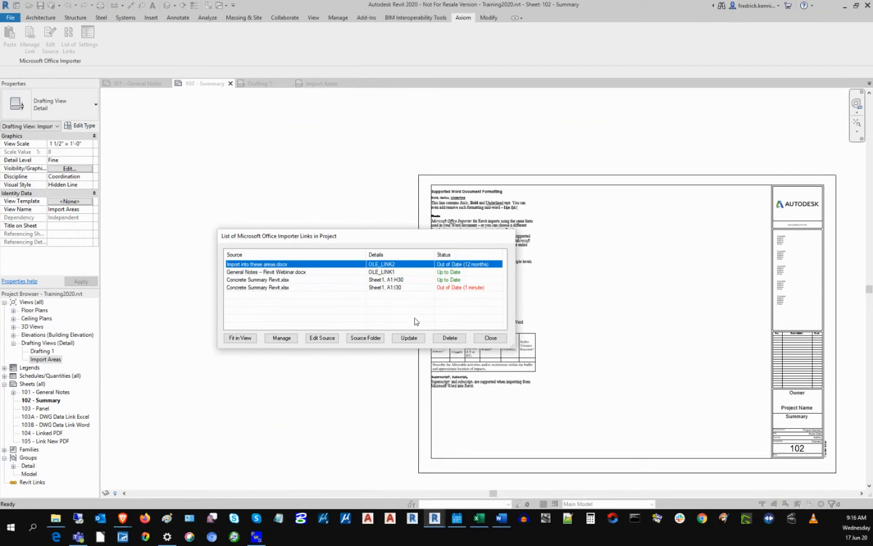
pyautogui.keyDown('ctrl'); pyautogui.click(465, 288); pyautogui.keyUp('ctrl')
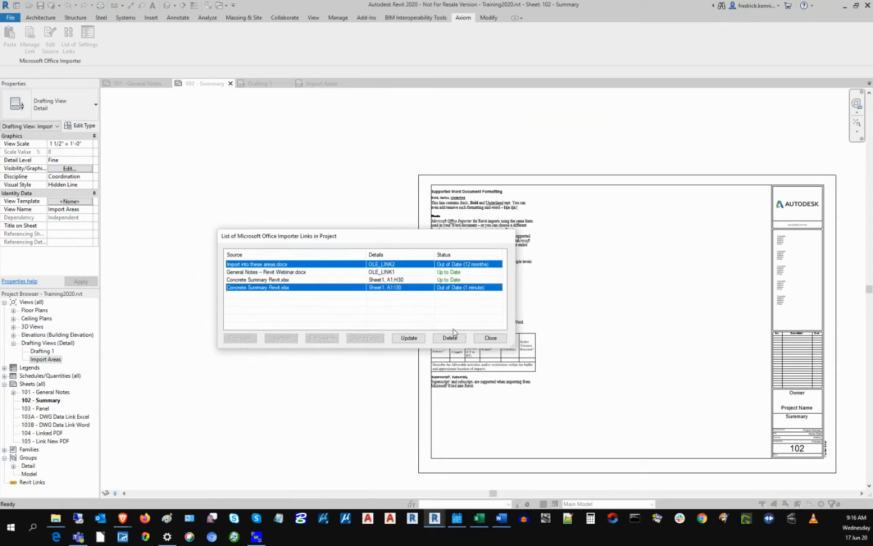
pyautogui.click(409, 338)
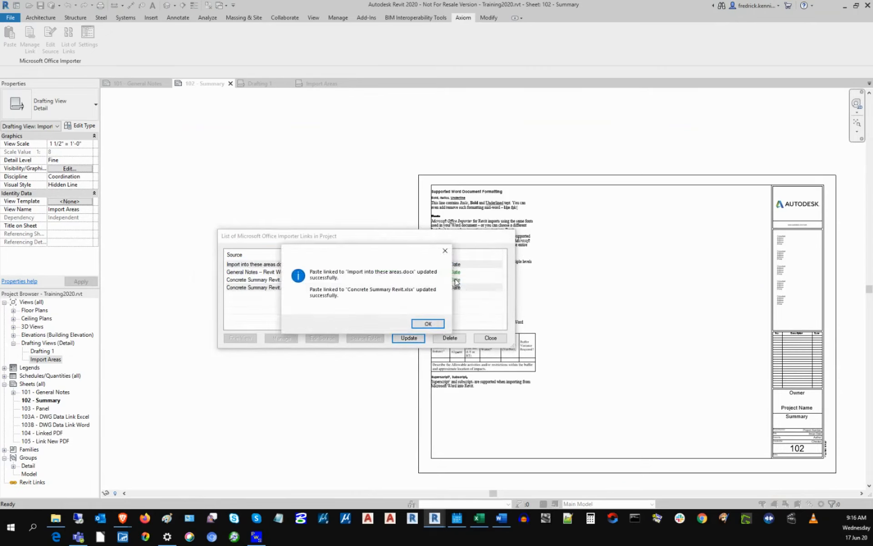
pyautogui.click(430, 323)
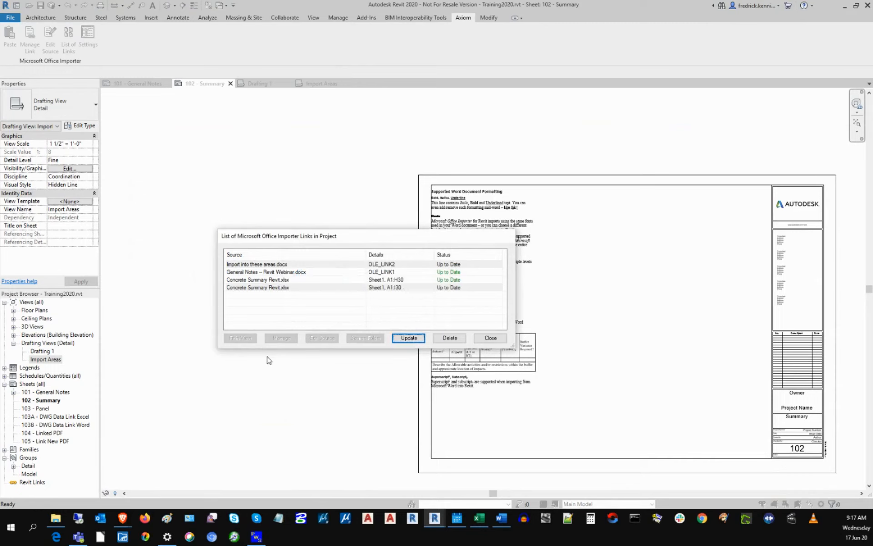
# Examine the link settings of the Concrete Summary A1:H30 paste, then close them without changes
pyautogui.click(302, 280)
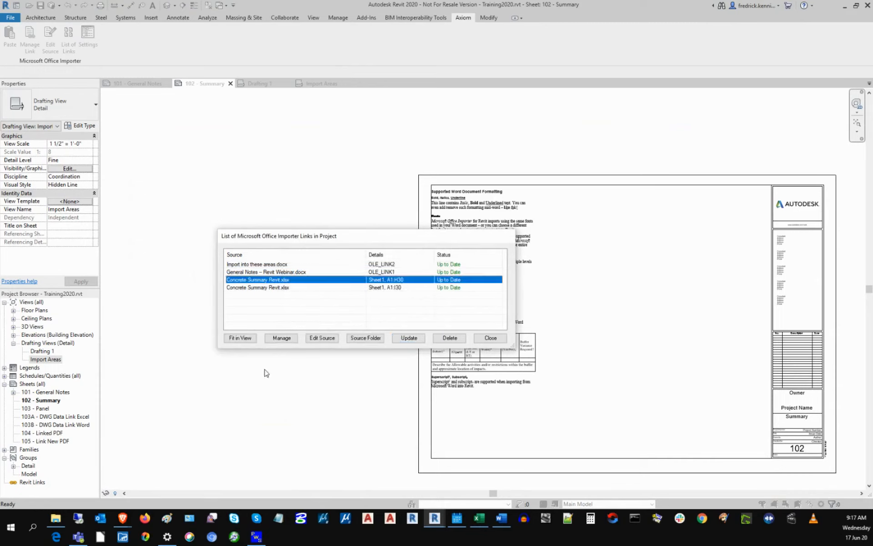
pyautogui.click(281, 338)
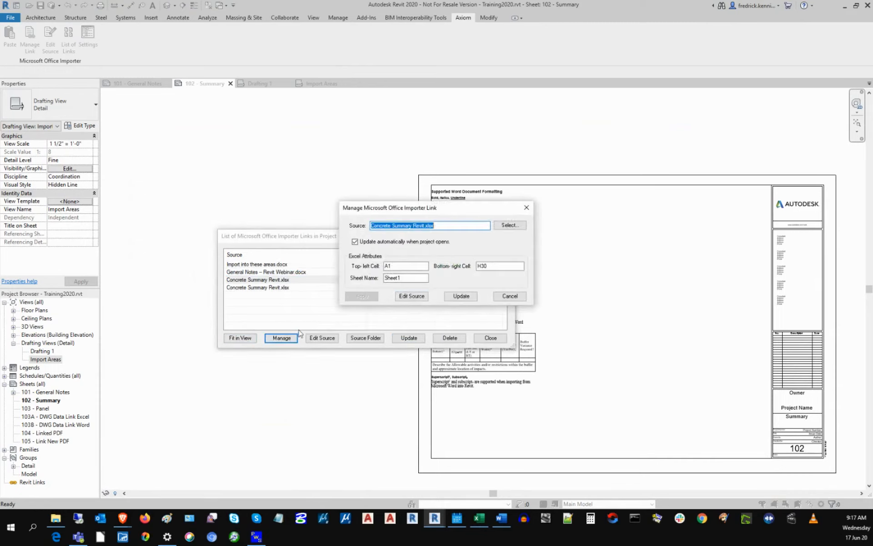
pyautogui.click(509, 296)
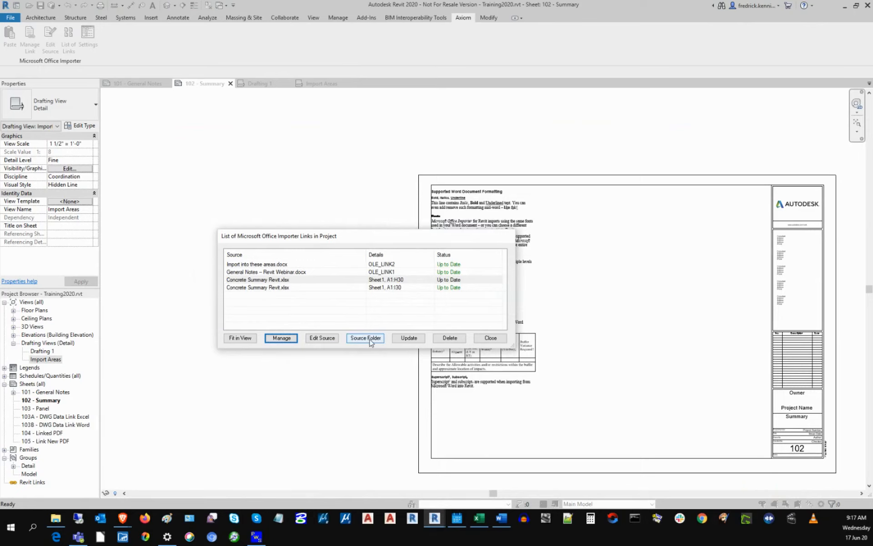
# Delete the General Notes link and both Concrete Summary links with their pastes from the project, then close the list
pyautogui.click(324, 280)
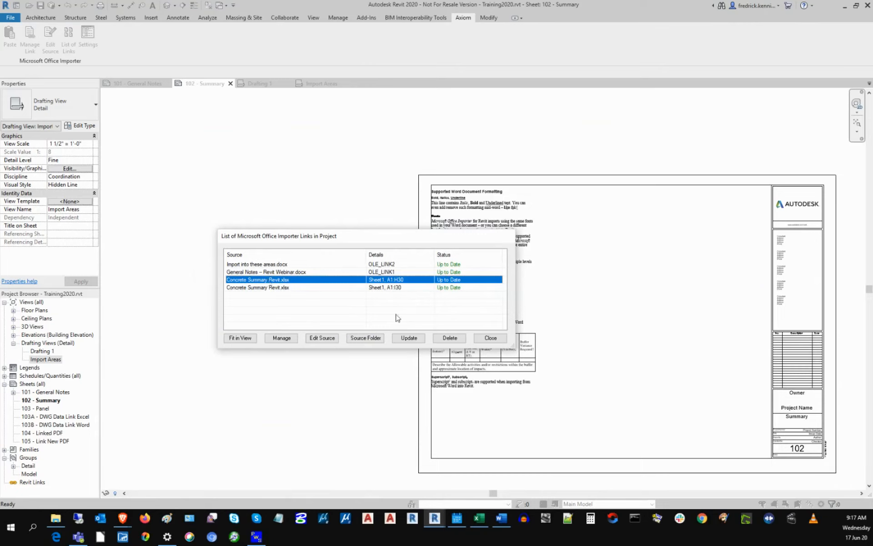
pyautogui.click(394, 288)
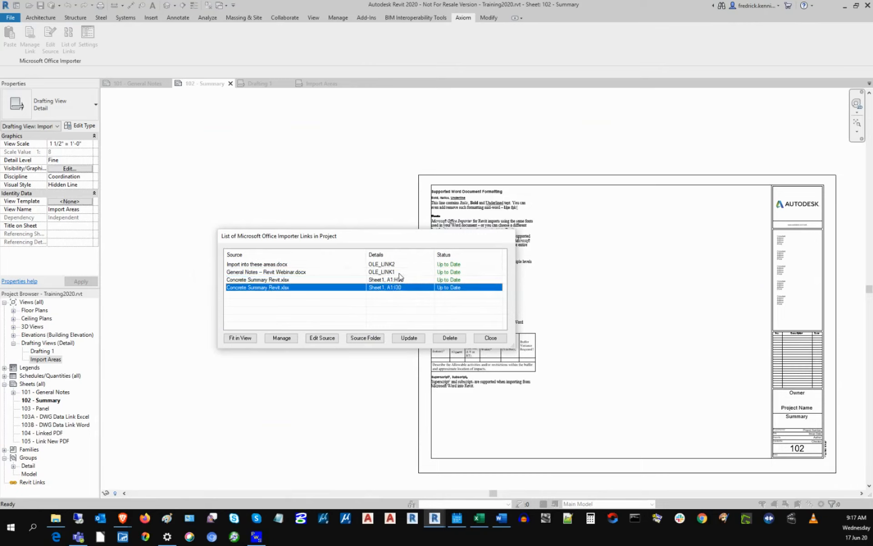
pyautogui.keyDown('shift'); pyautogui.click(400, 273); pyautogui.keyUp('shift')
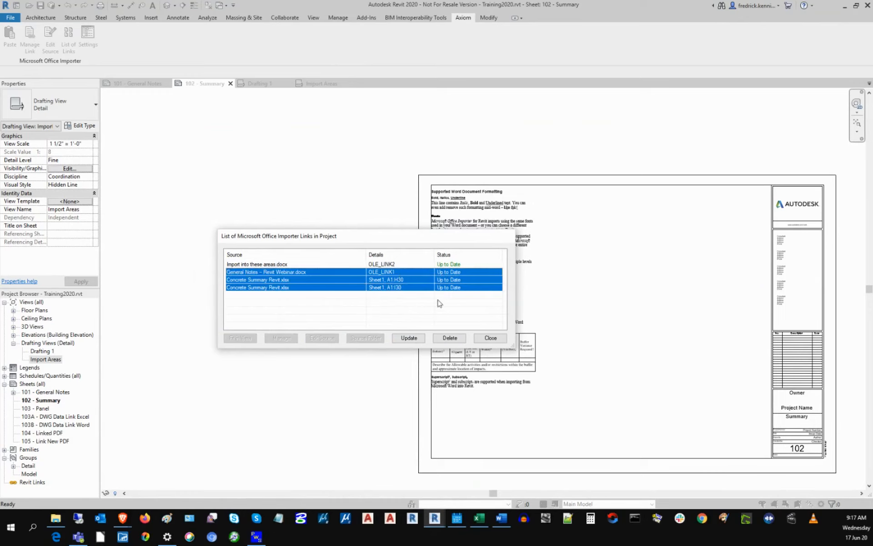
pyautogui.click(450, 339)
pyautogui.click(395, 314)
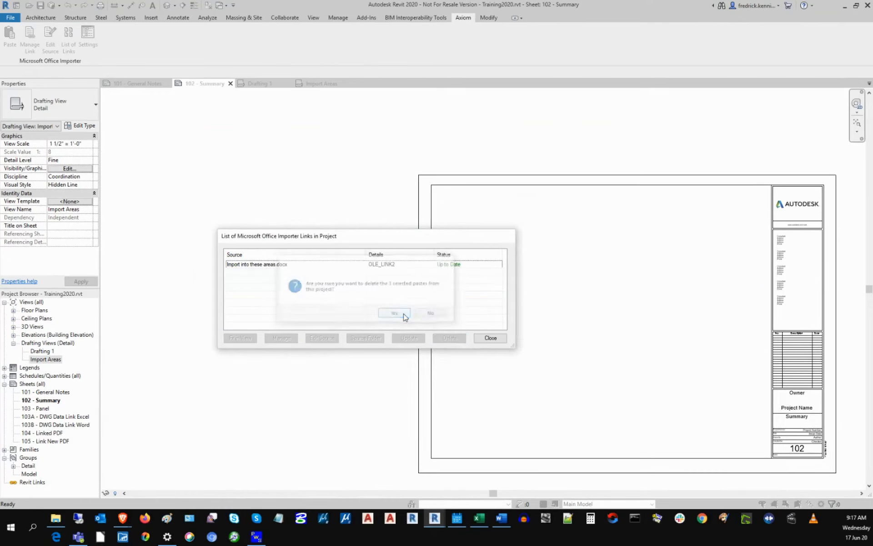
pyautogui.click(491, 338)
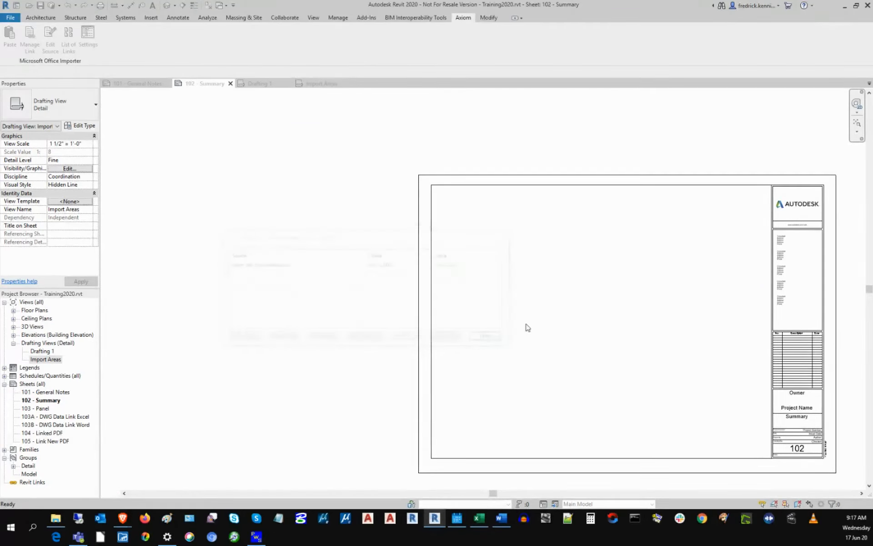
# Open the 101 - General Notes sheet and fit the whole sheet in the view
pyautogui.click(857, 123)
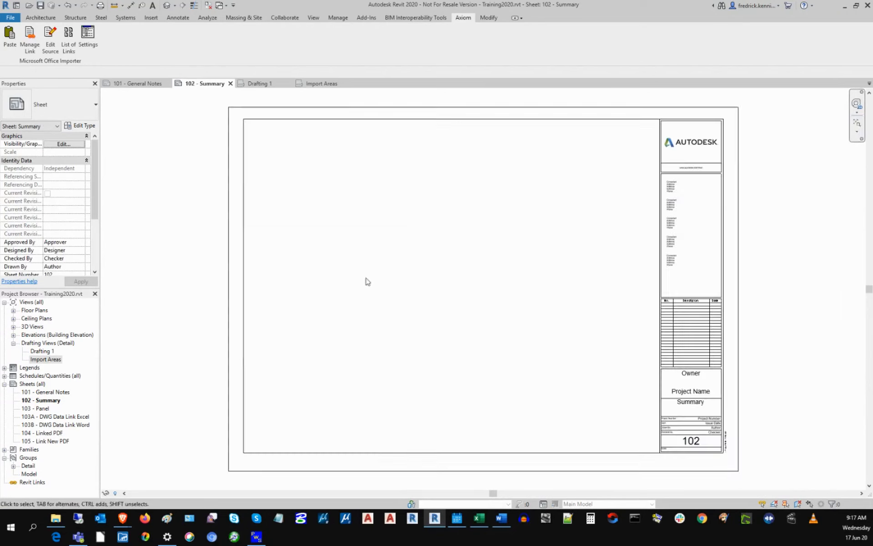
pyautogui.doubleClick(58, 392)
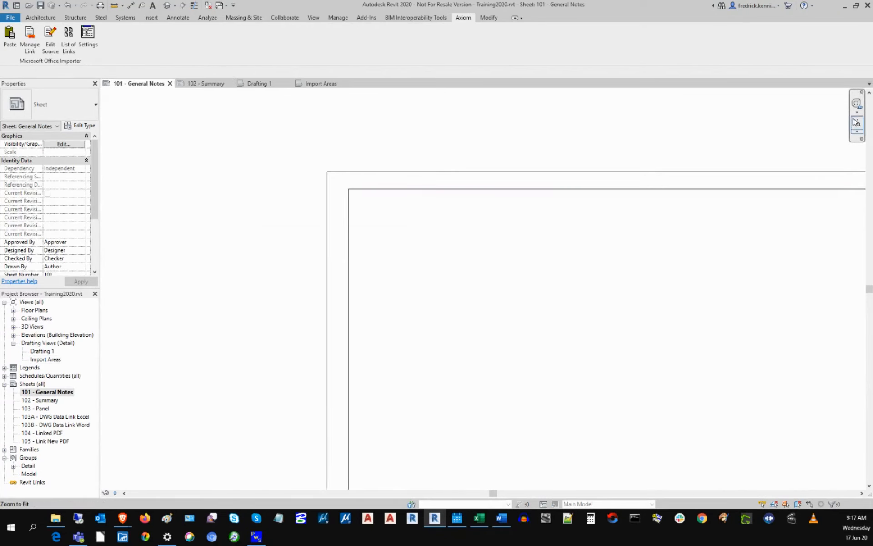
pyautogui.click(856, 123)
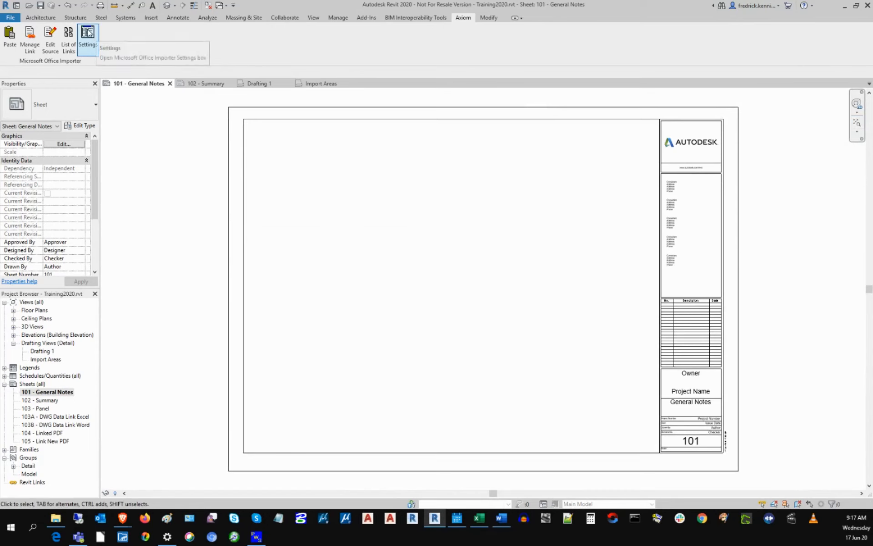
# Review the importer's Pasting settings, trying the repeat Excel header option on and off, and close the settings
pyautogui.click(98, 42)
pyautogui.click(336, 237)
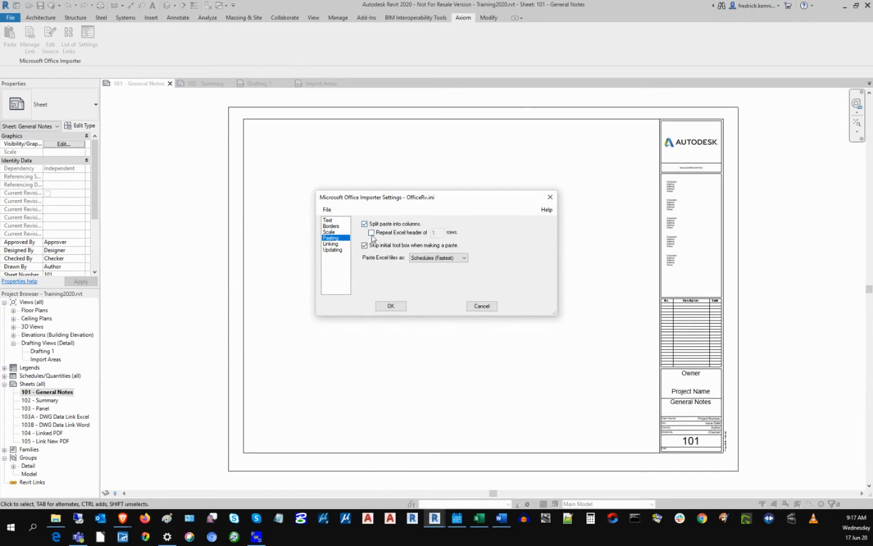
pyautogui.click(371, 233)
pyautogui.click(372, 233)
pyautogui.click(325, 210)
pyautogui.click(350, 230)
pyautogui.click(391, 306)
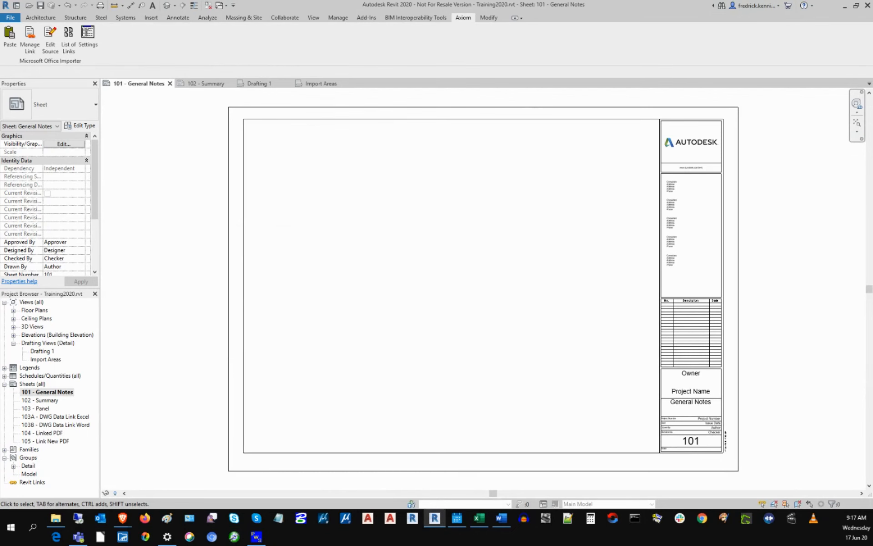
# Switch to the Concrete Summary workbook in Excel and copy the entire Sheet1
pyautogui.click(479, 518)
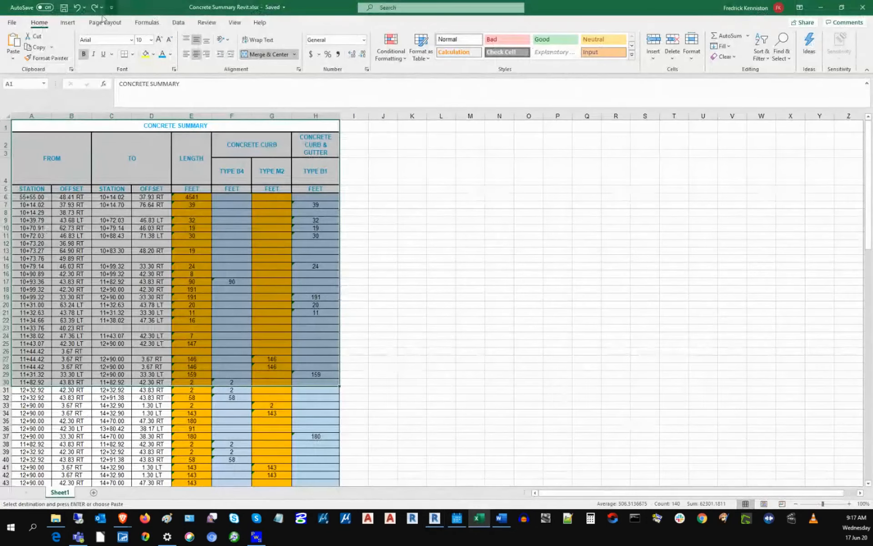
pyautogui.click(8, 115)
pyautogui.rightClick(83, 148)
pyautogui.click(106, 166)
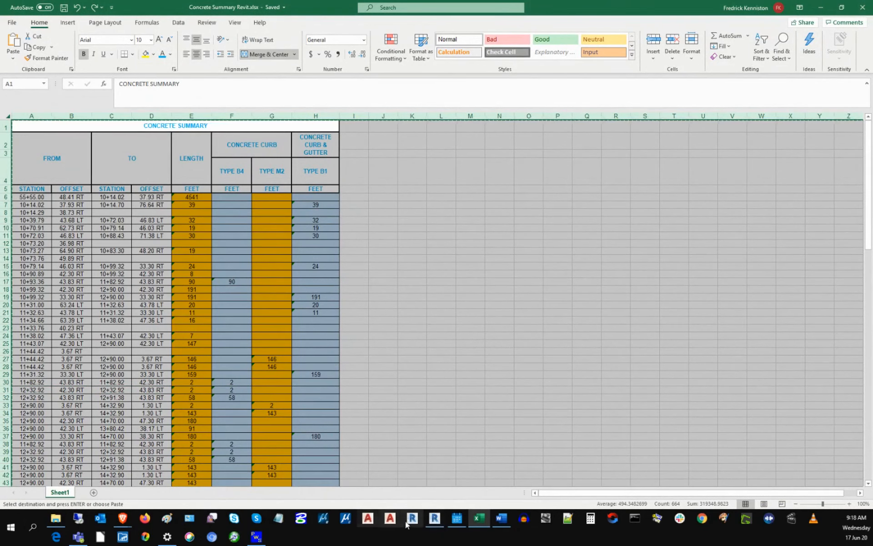
# Return to Revit and paste the Excel table on sheet 101 with its origin at the upper-left corner of the inner border
pyautogui.click(434, 519)
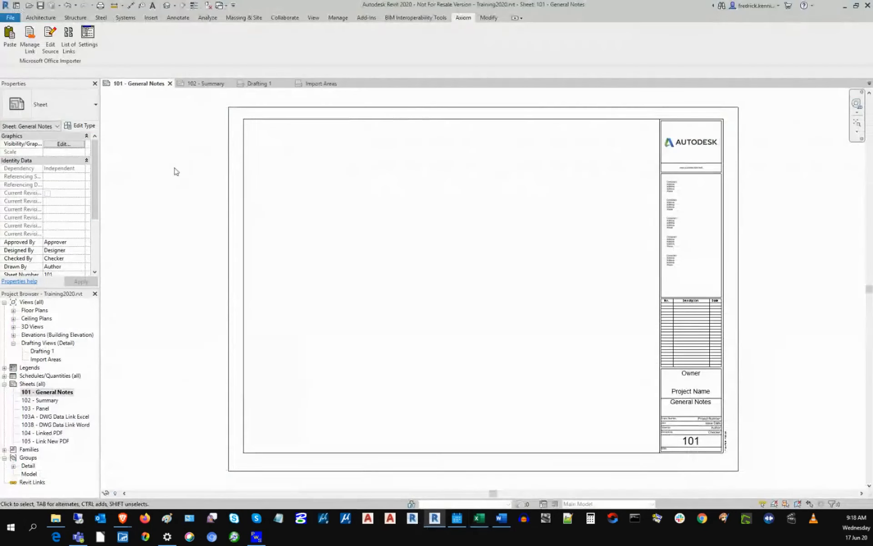
pyautogui.click(10, 36)
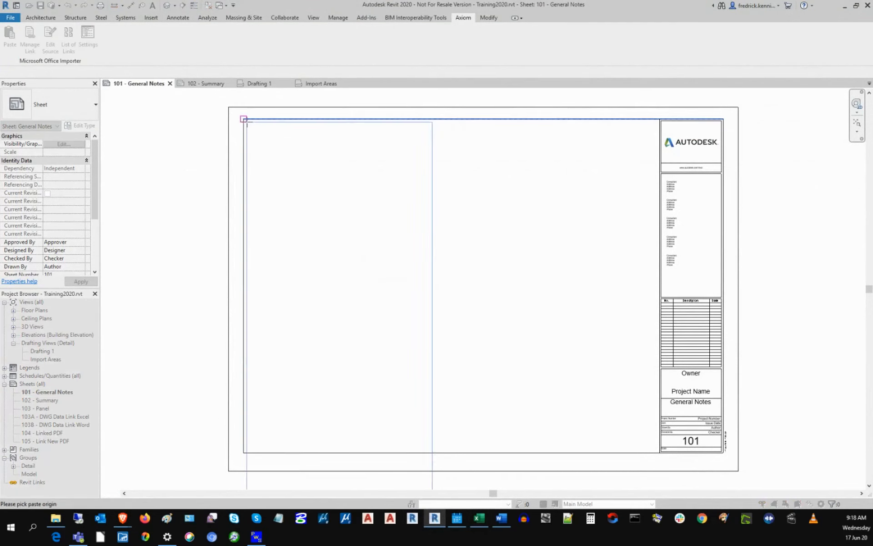
pyautogui.click(244, 126)
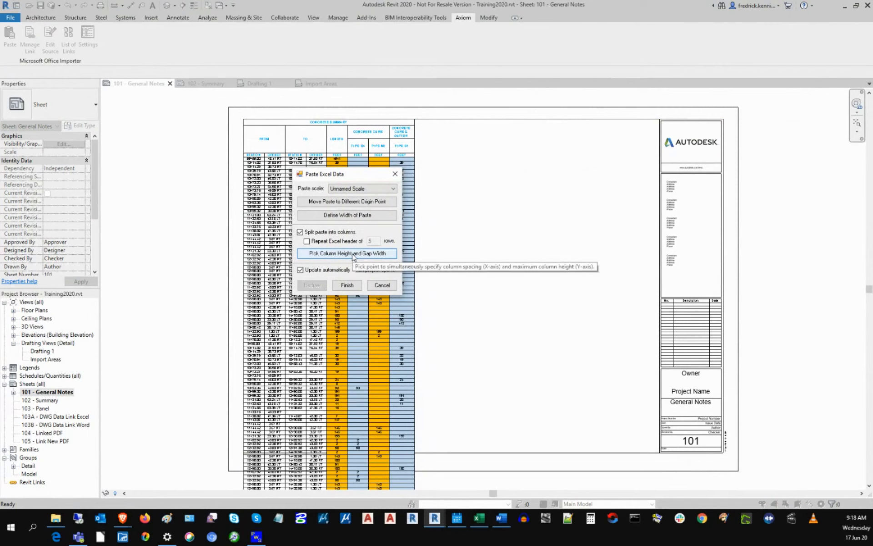
# Split the pasted table into columns ending near the sheet's lower border with a small gap, repeat the 5-row header, and redraw it
pyautogui.click(353, 253)
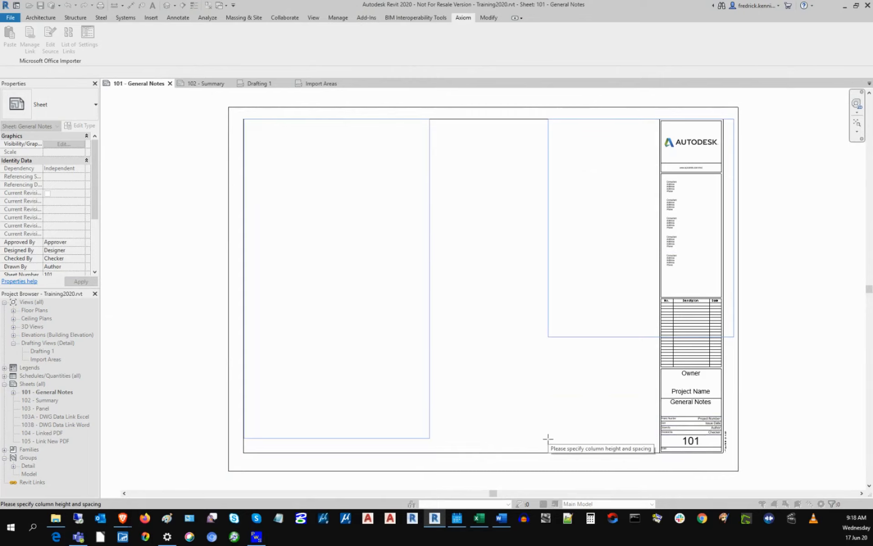
pyautogui.click(455, 446)
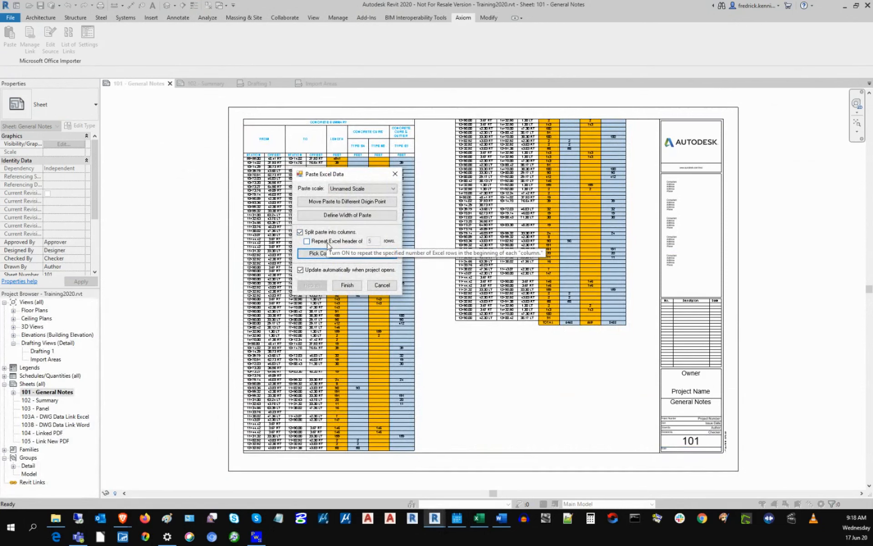
pyautogui.click(329, 245)
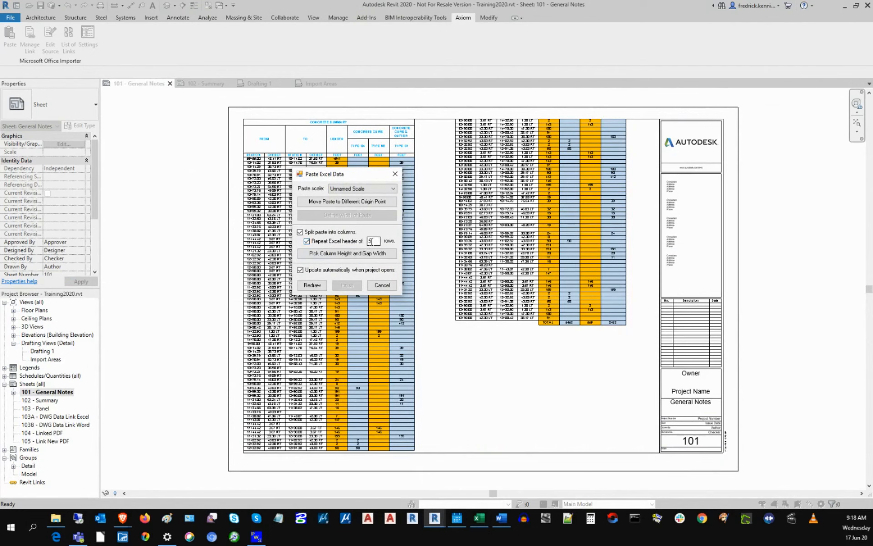
pyautogui.click(312, 285)
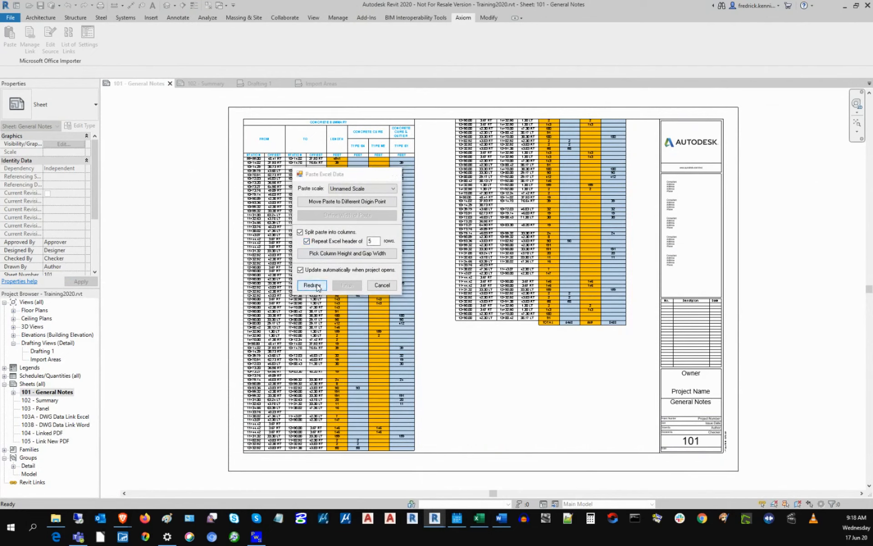
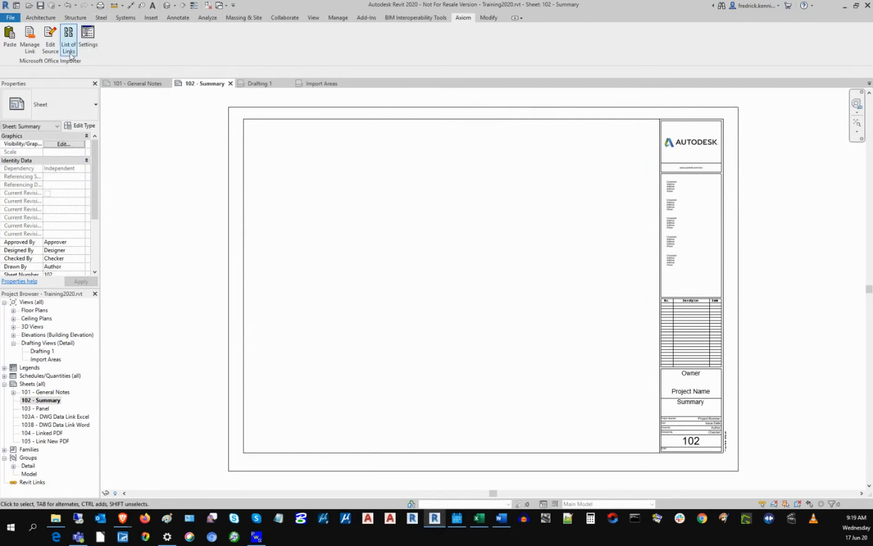
# Switch to the General Notes – Revit Webinar document in Word and copy its entire selected content
pyautogui.click(10, 34)
pyautogui.click(500, 278)
pyautogui.click(501, 518)
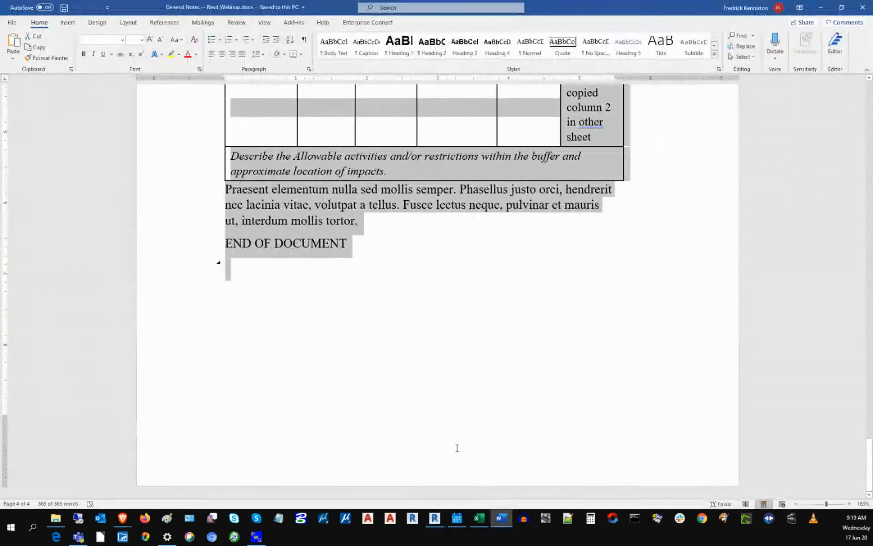
pyautogui.rightClick(276, 165)
pyautogui.click(296, 185)
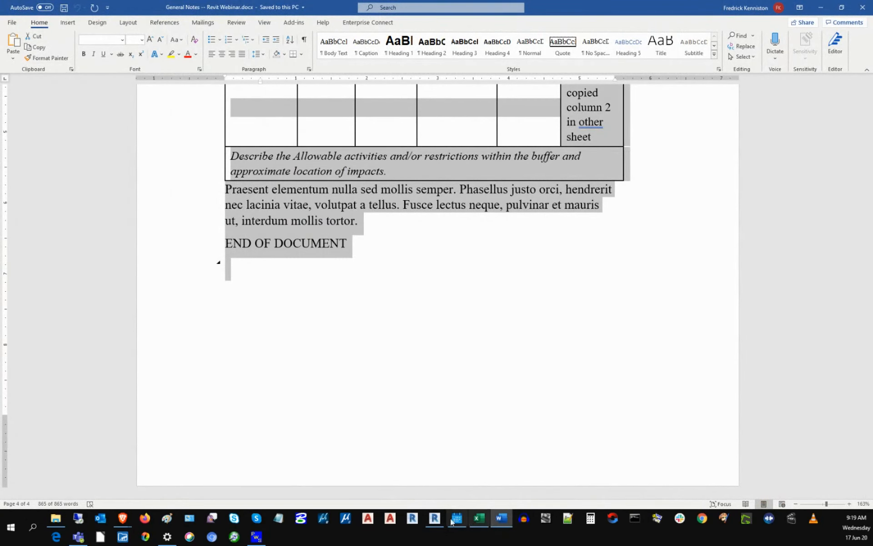
# Return to Revit and paste the copied Word text on sheet 102 with its origin at the upper-left corner of the inner border
pyautogui.click(433, 518)
pyautogui.click(8, 44)
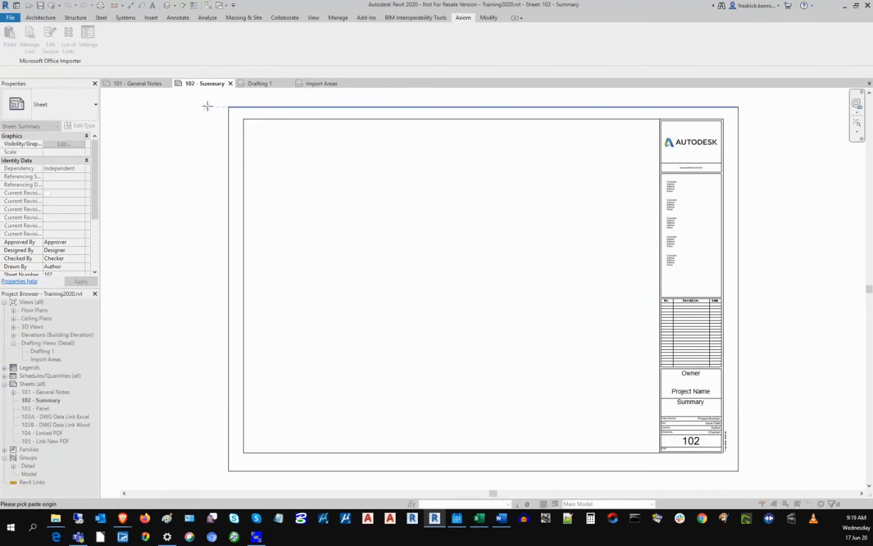
pyautogui.click(244, 121)
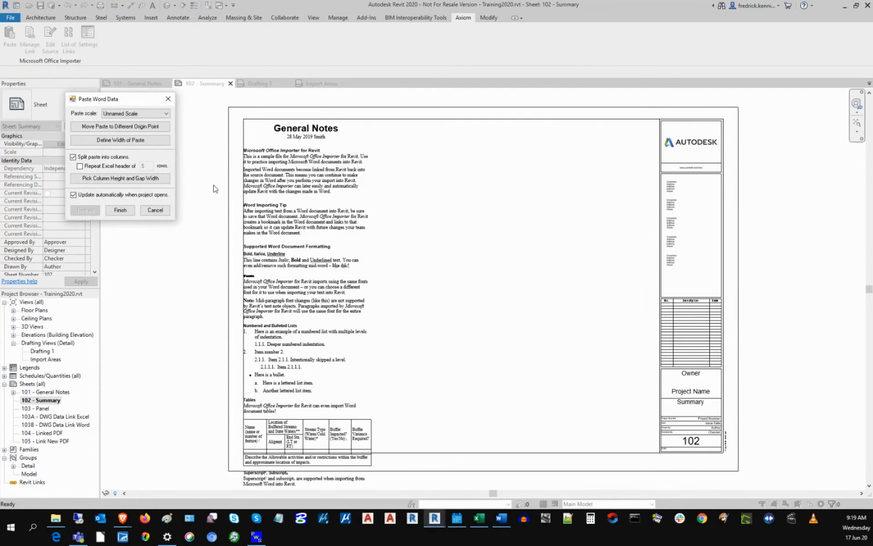
# Split the pasted text into columns ending about two-thirds down the sheet with a small gap between them, and finish the paste
pyautogui.click(153, 180)
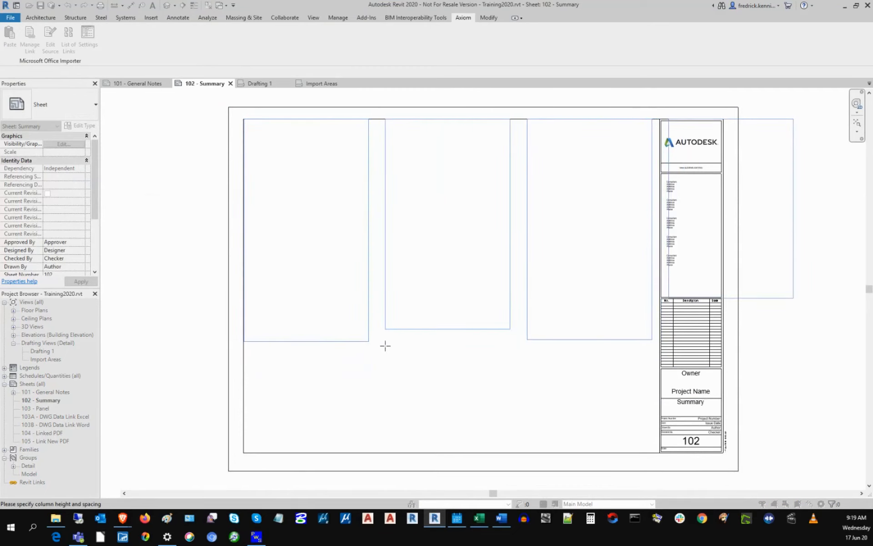
pyautogui.click(383, 348)
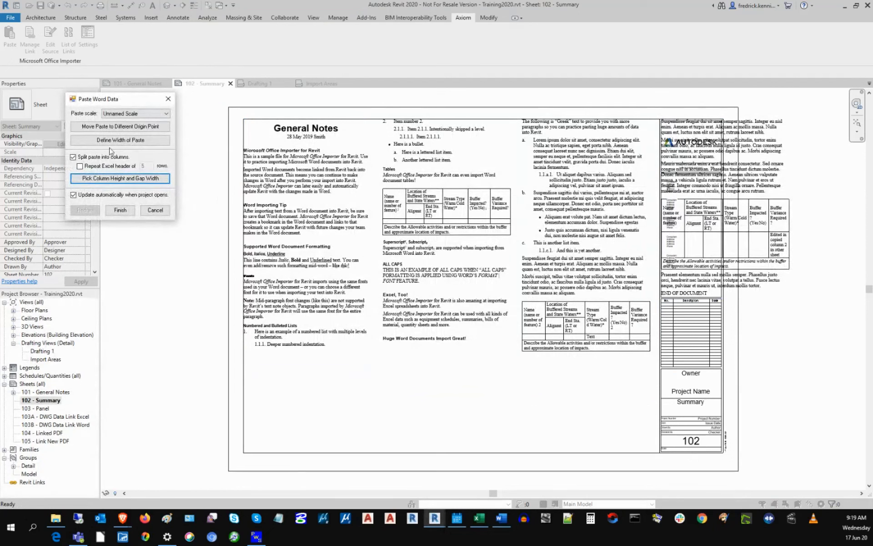
pyautogui.click(123, 210)
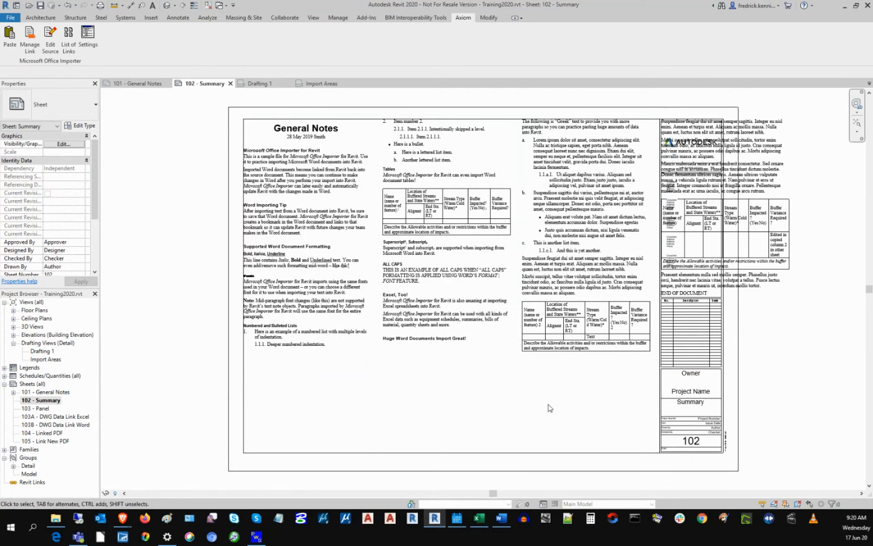
# Cut the third and fourth columns of the General Notes text from sheet 102
pyautogui.click(596, 324)
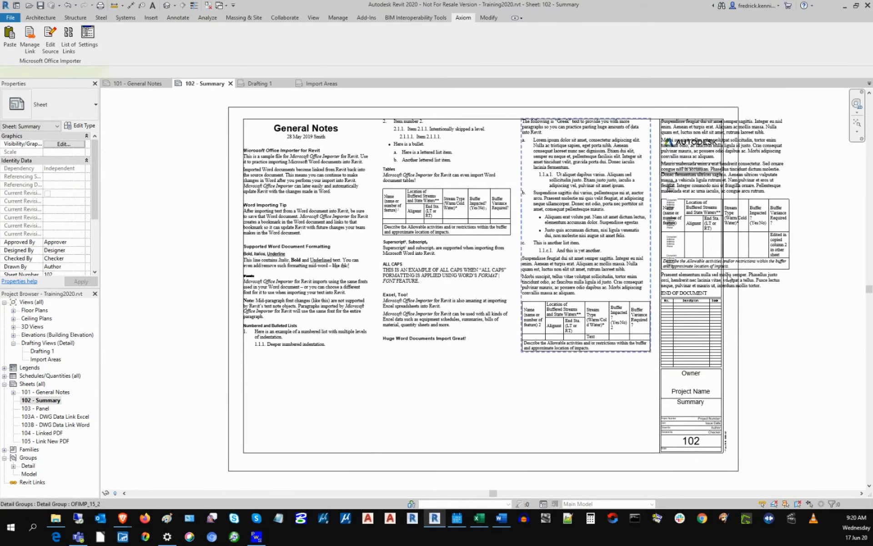
pyautogui.keyDown('ctrl'); pyautogui.click(765, 294); pyautogui.keyUp('ctrl')
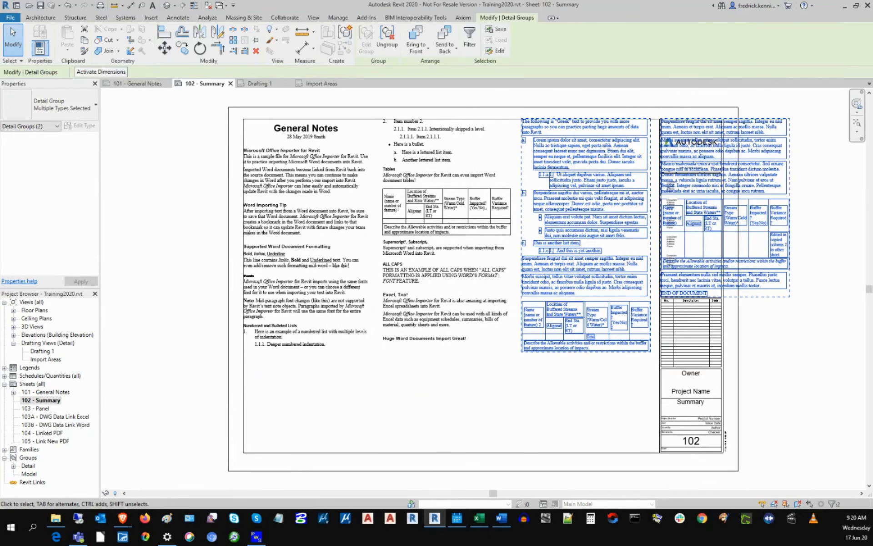
pyautogui.press('Delete')
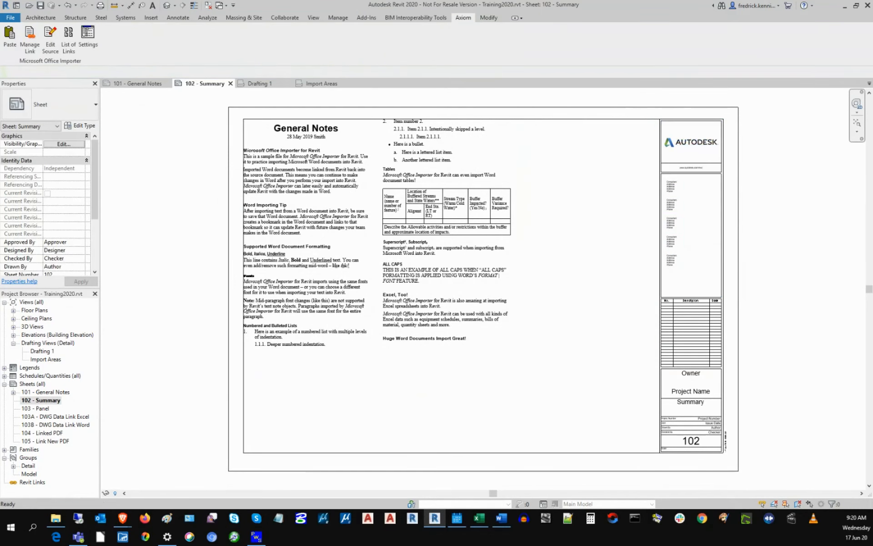
# Open sheet 103 - Panel and paste the two cut text columns at the upper-left corner of its inner border
pyautogui.doubleClick(43, 409)
pyautogui.click(489, 18)
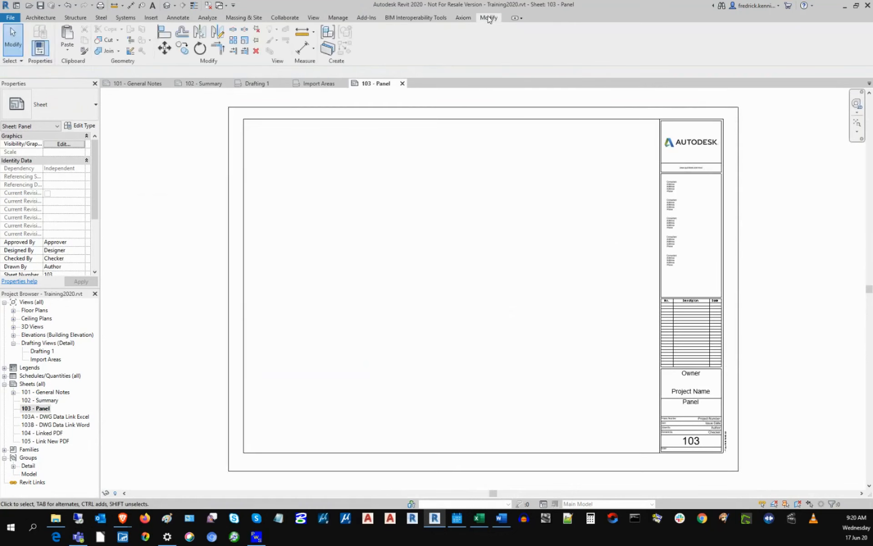
pyautogui.click(67, 49)
pyautogui.click(82, 64)
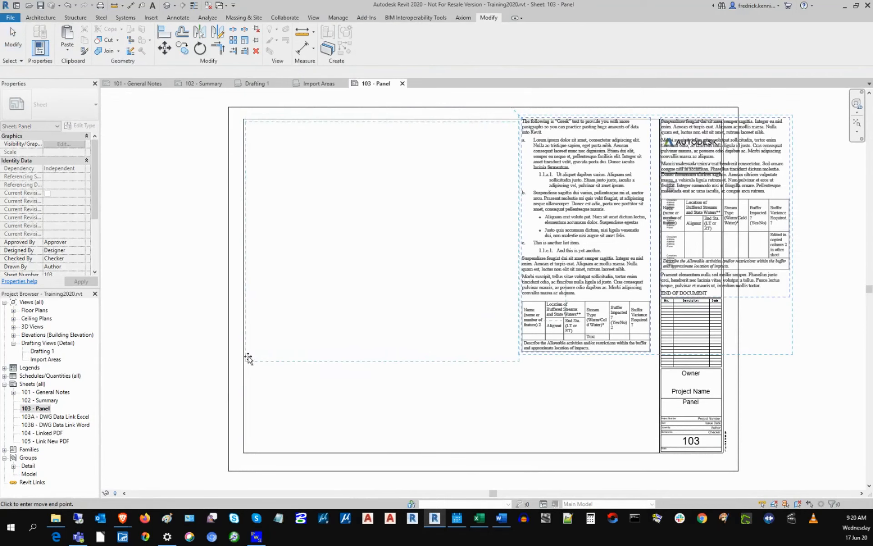
pyautogui.click(246, 354)
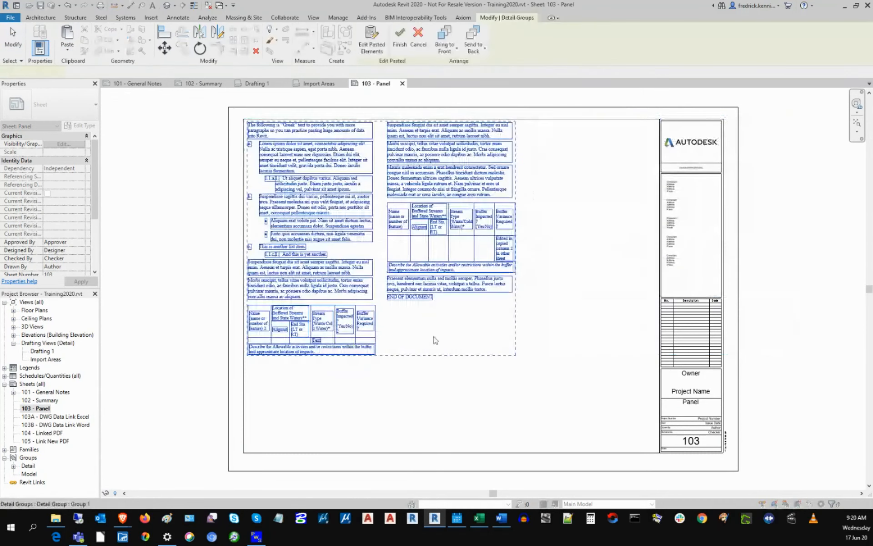
pyautogui.click(611, 229)
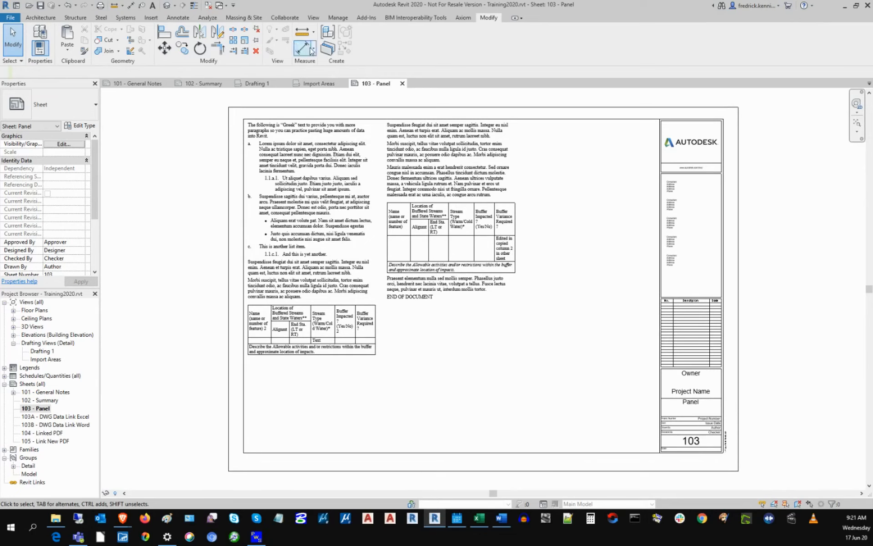
# Open the Microsoft Office Importer settings and set imported text to use the same fonts as the source document
pyautogui.click(463, 18)
pyautogui.click(81, 38)
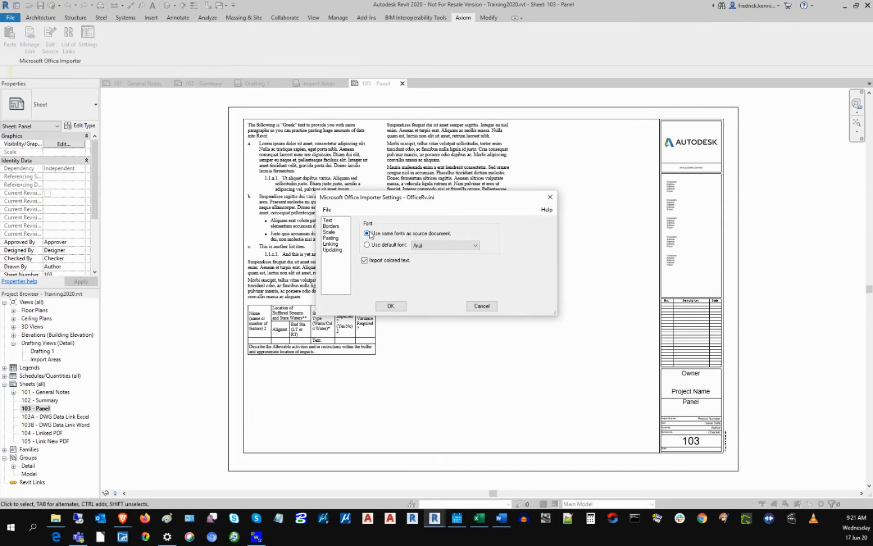
pyautogui.click(339, 221)
pyautogui.click(384, 246)
pyautogui.click(434, 248)
pyautogui.click(439, 322)
pyautogui.click(366, 233)
# Enable text size mapping for the Unnamed Scale entry with 10-point text mapped to 3/32 inch, and save the settings
pyautogui.click(330, 232)
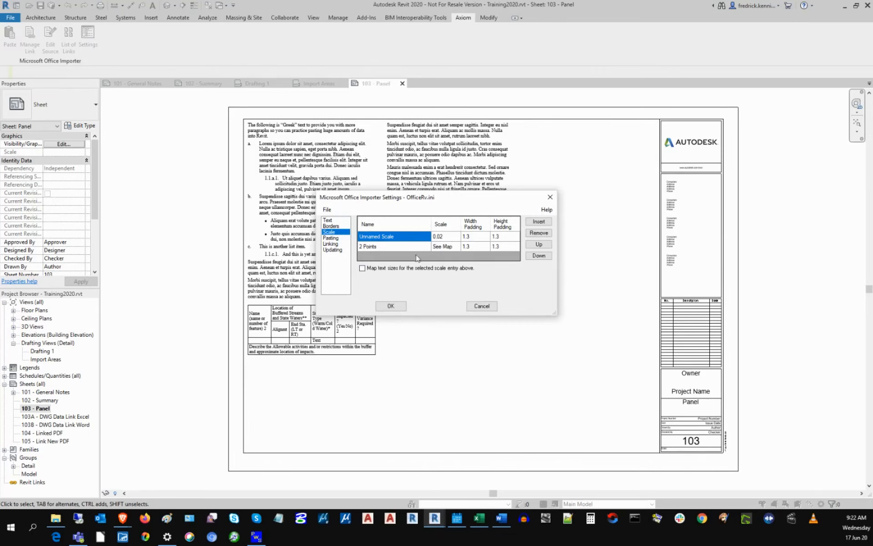
pyautogui.click(362, 268)
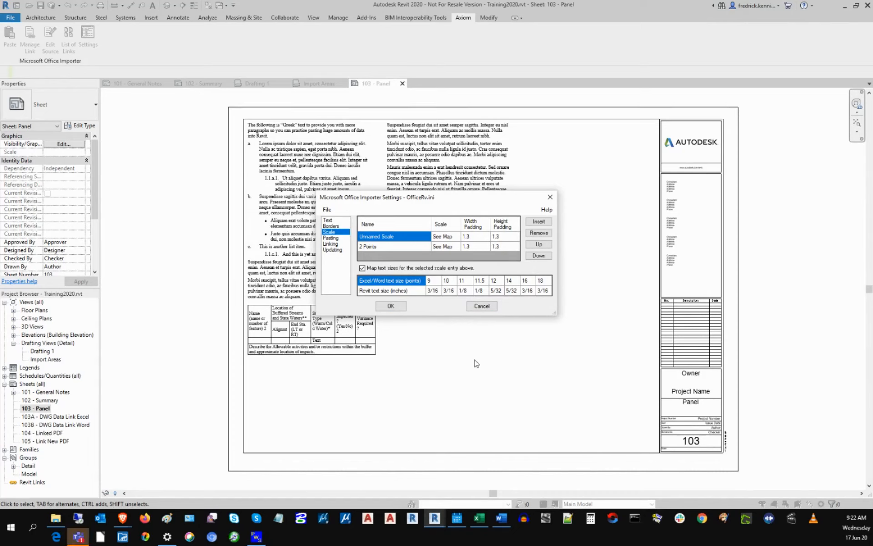
pyautogui.click(451, 293)
pyautogui.click(455, 291)
pyautogui.write('3/3')
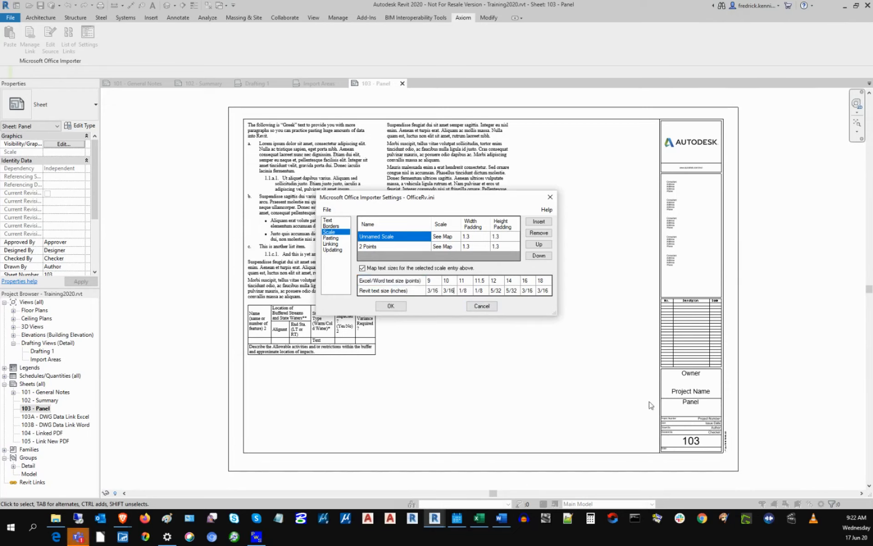
pyautogui.write('2')
pyautogui.press('Tab')
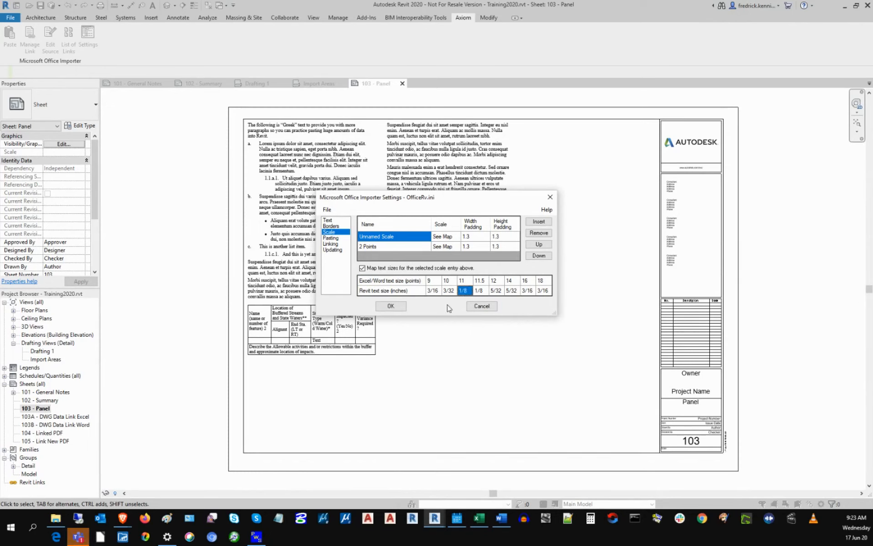
pyautogui.click(326, 210)
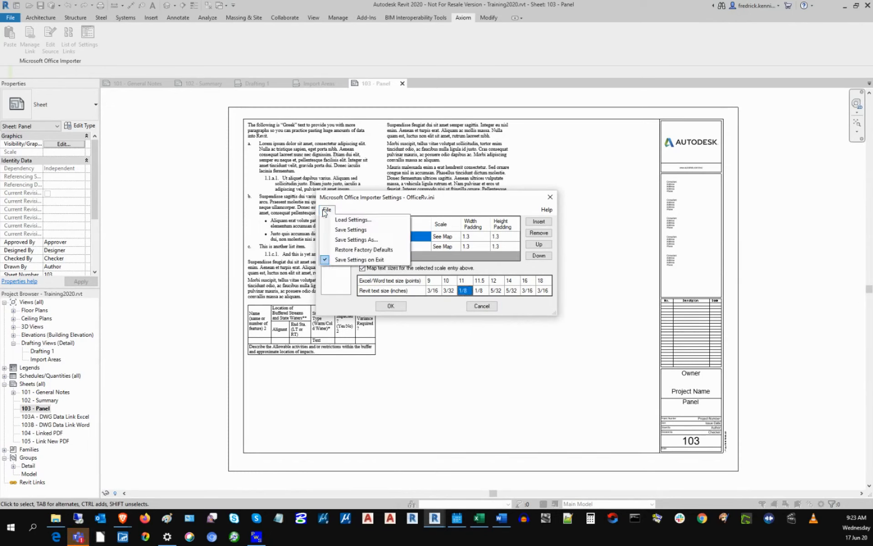
pyautogui.click(344, 231)
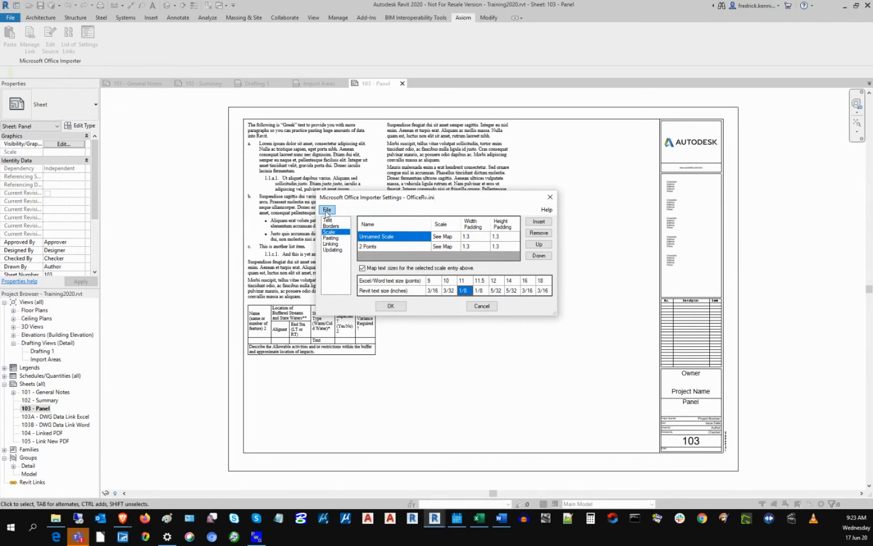
# Examine the settings files available for saving under another name and for loading
pyautogui.click(326, 212)
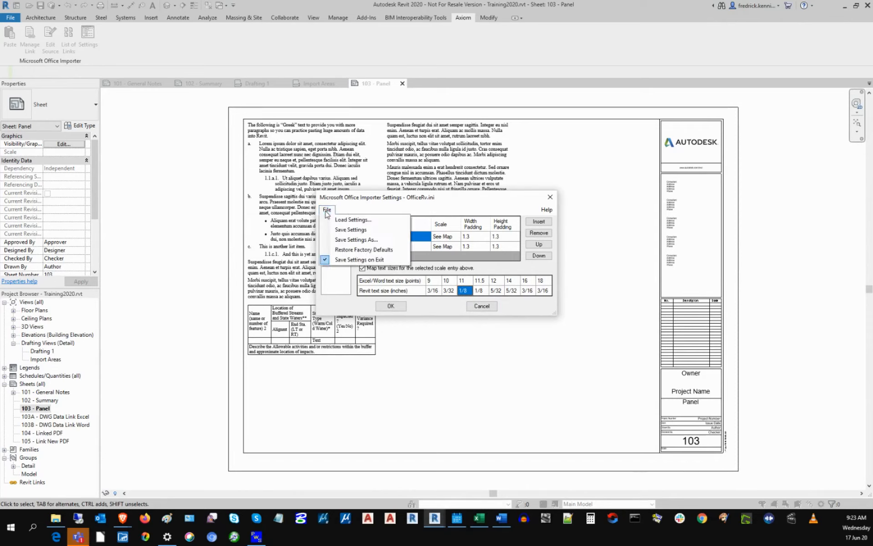
pyautogui.click(357, 239)
pyautogui.scroll(-1, 493, 267)
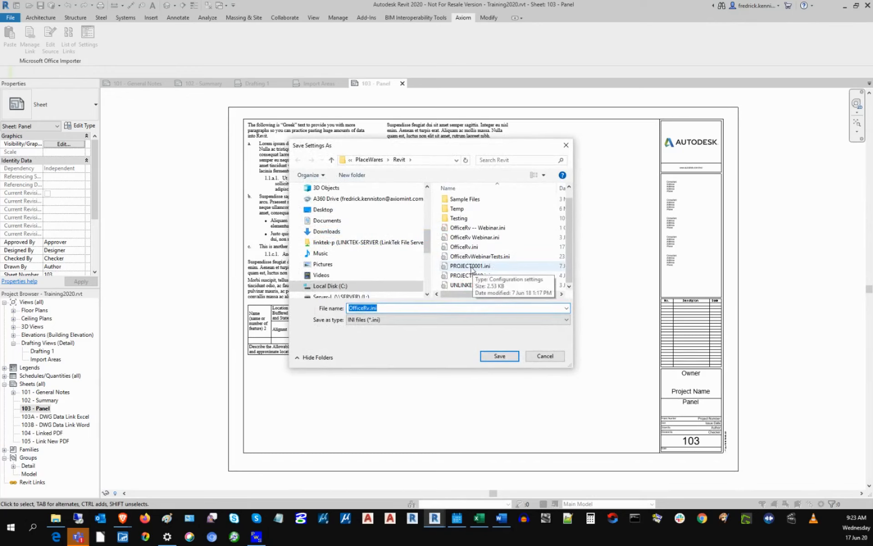
pyautogui.click(545, 356)
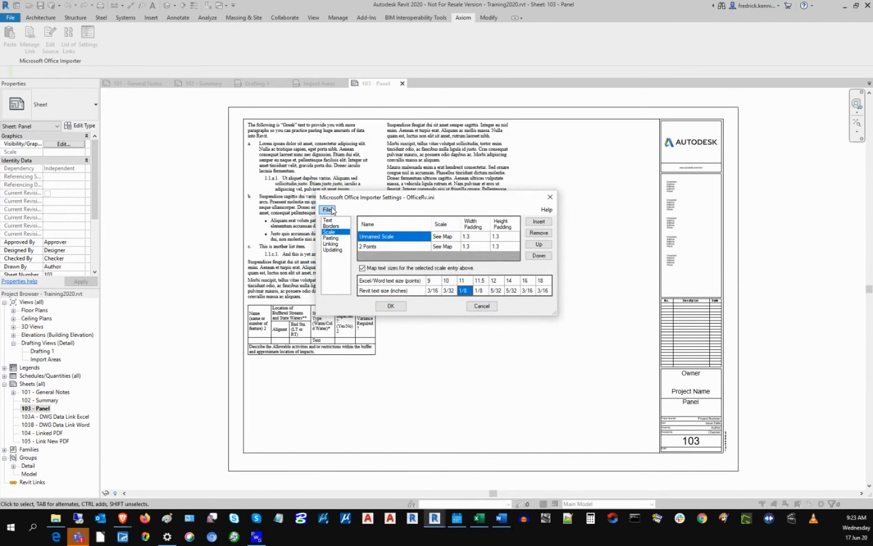
pyautogui.click(331, 210)
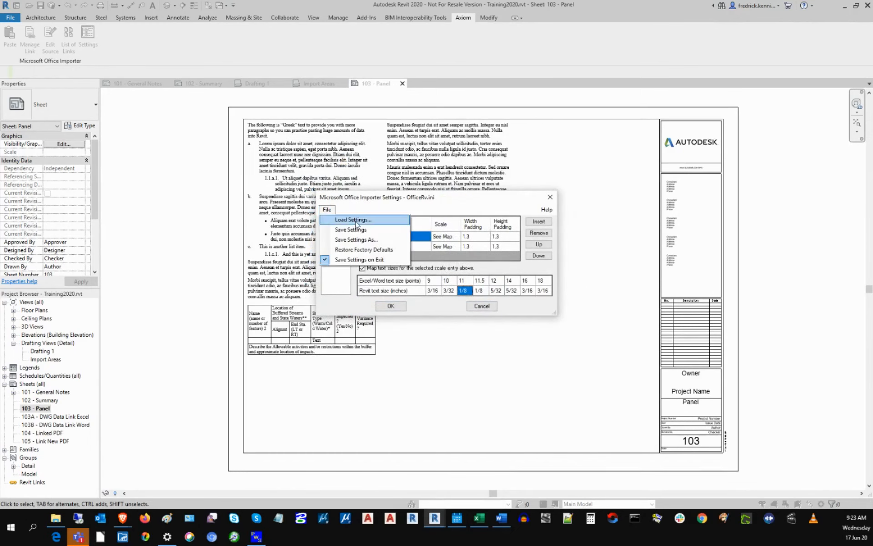
pyautogui.click(355, 220)
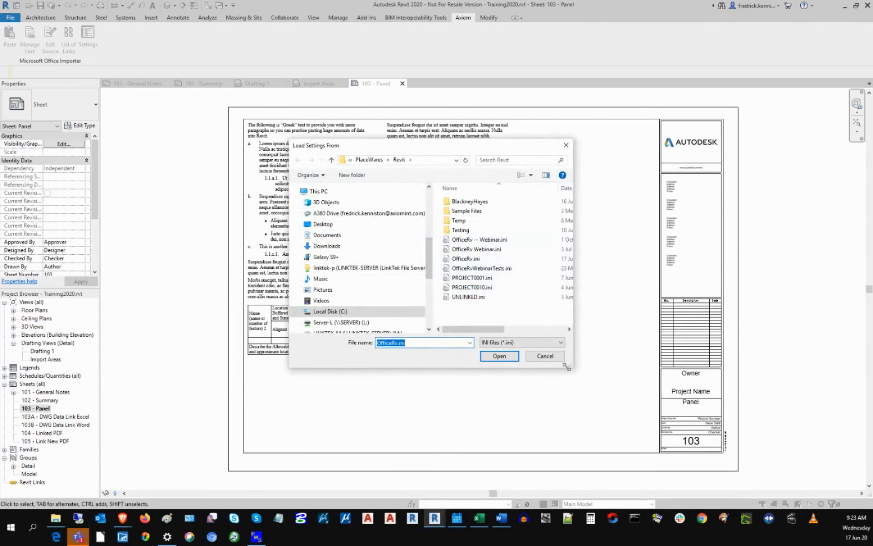
pyautogui.click(555, 359)
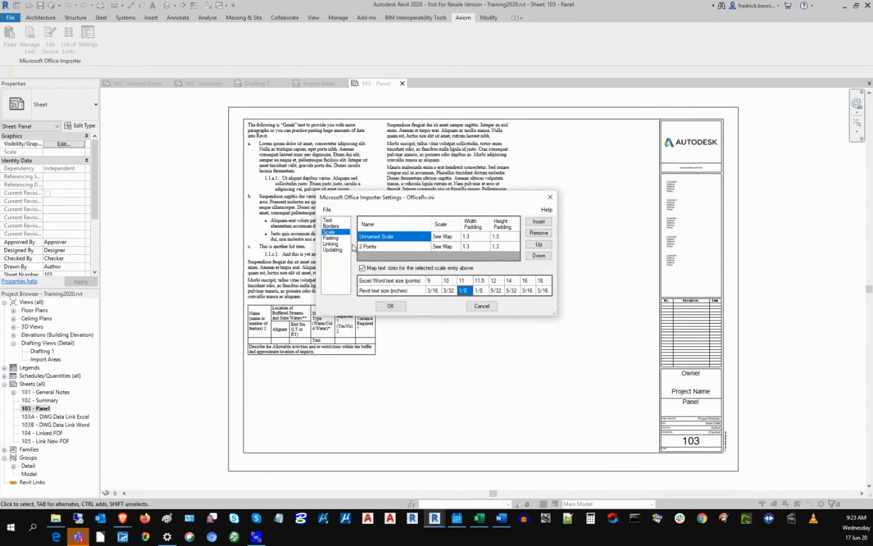
# Review the pasting and linking options and save the importer settings as UNLINKED.ini, replacing the existing file
pyautogui.click(330, 238)
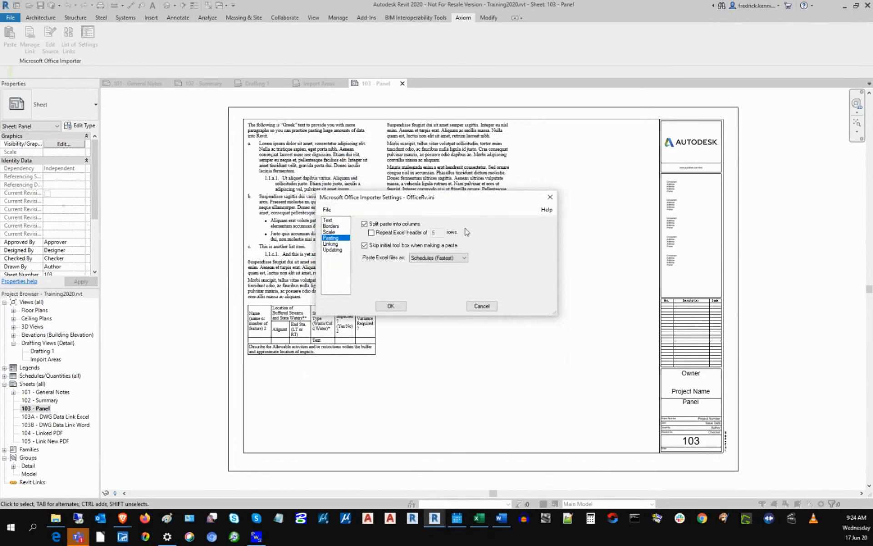
pyautogui.click(336, 244)
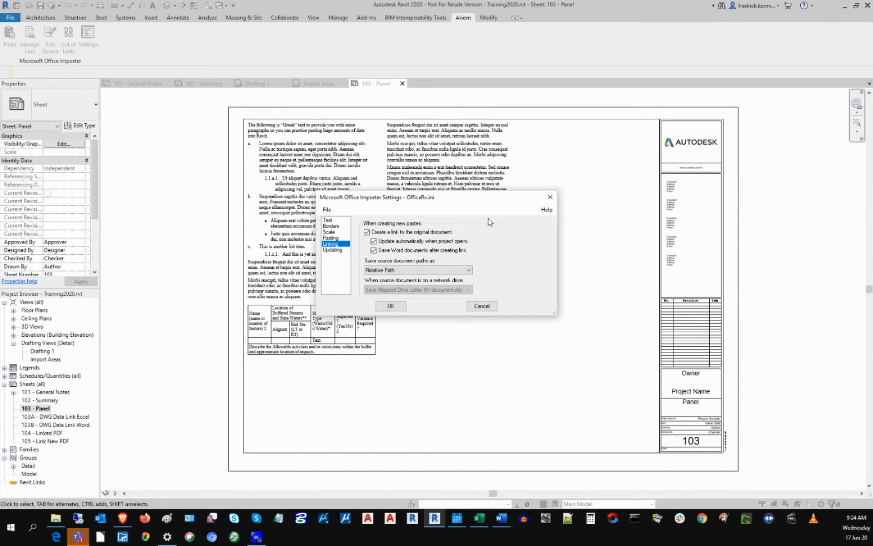
pyautogui.click(327, 210)
pyautogui.click(362, 243)
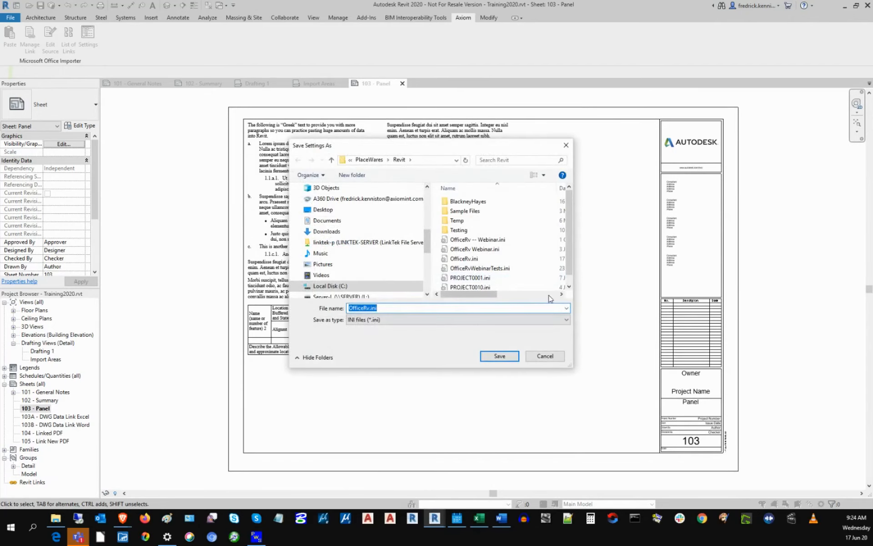
pyautogui.click(493, 286)
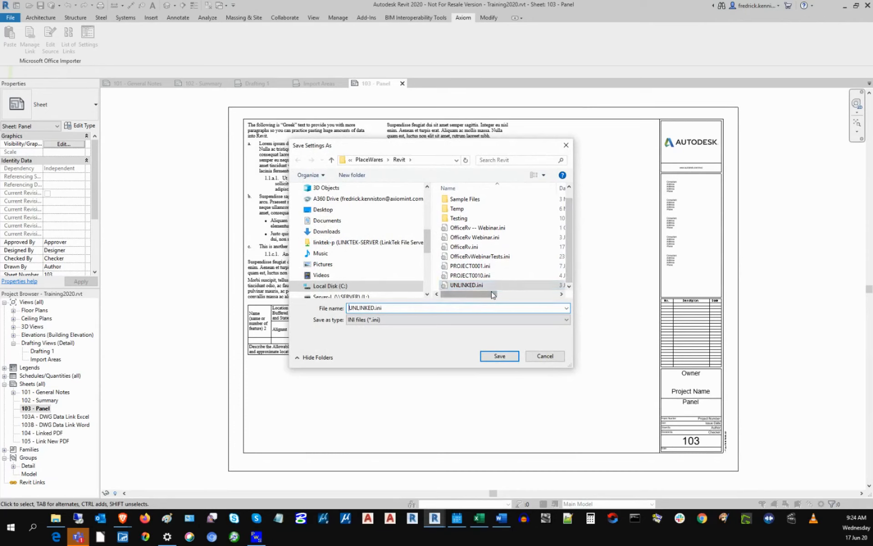
pyautogui.click(499, 355)
pyautogui.click(457, 259)
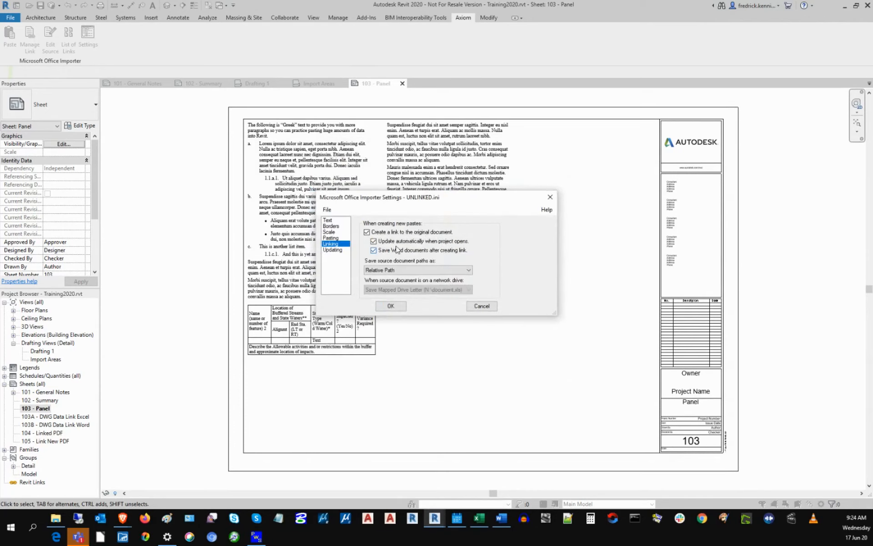
# Disable creating a link to the original document for new pastes and save this in the UNLINKED.ini settings
pyautogui.click(400, 232)
pyautogui.click(327, 210)
pyautogui.click(350, 230)
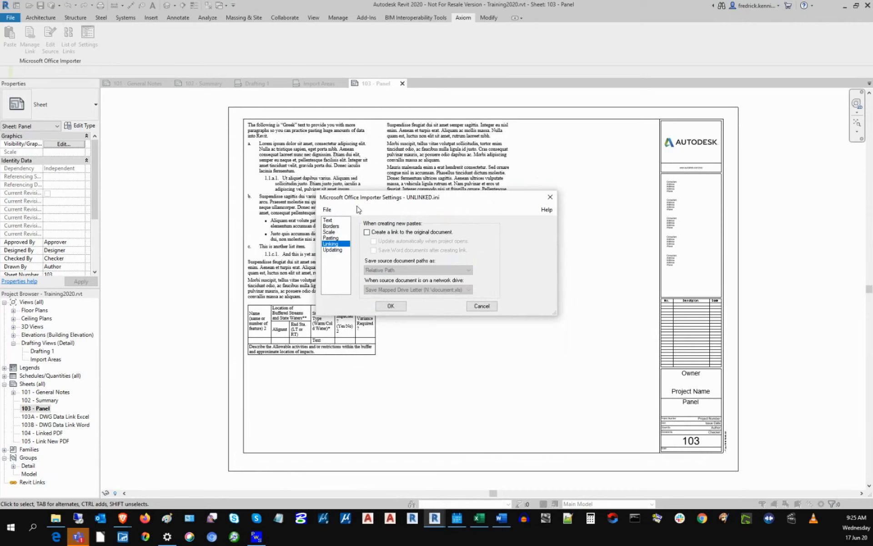
# Load the OfficeRv.ini settings file into the importer settings
pyautogui.click(331, 210)
pyautogui.click(342, 221)
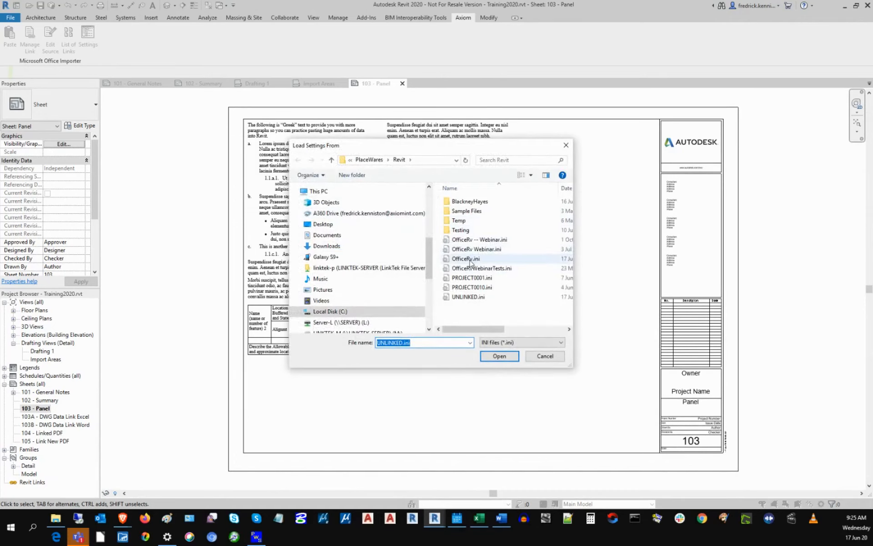
pyautogui.click(471, 260)
pyautogui.click(500, 357)
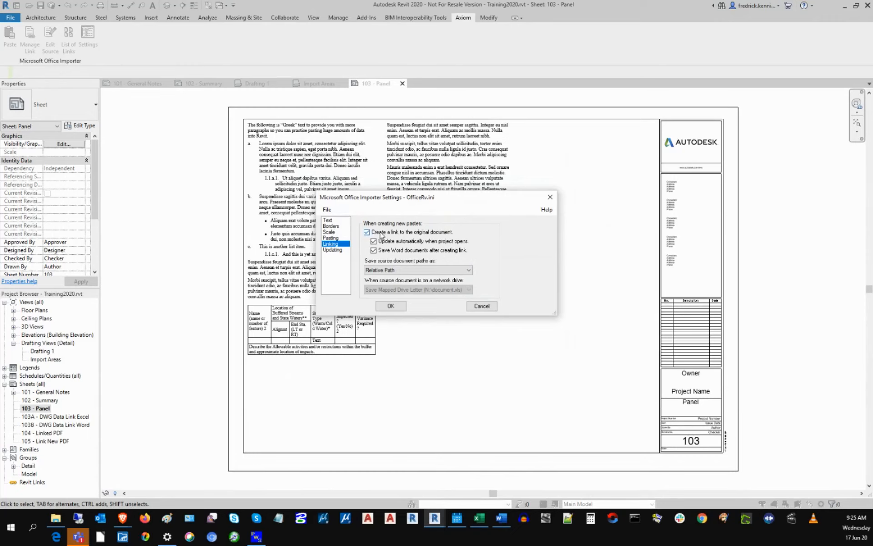
# Turn link creation for new pastes off and on again, and save the OfficeRv.ini settings
pyautogui.click(368, 232)
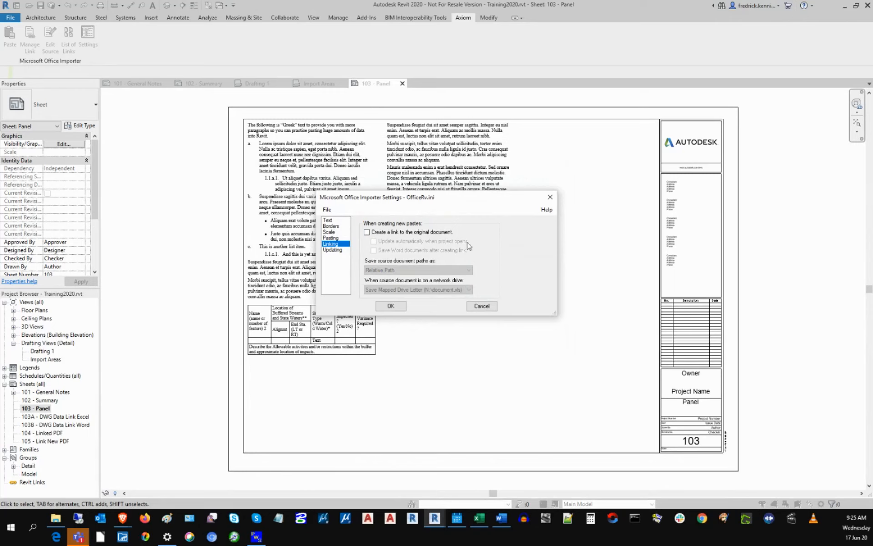
pyautogui.click(367, 233)
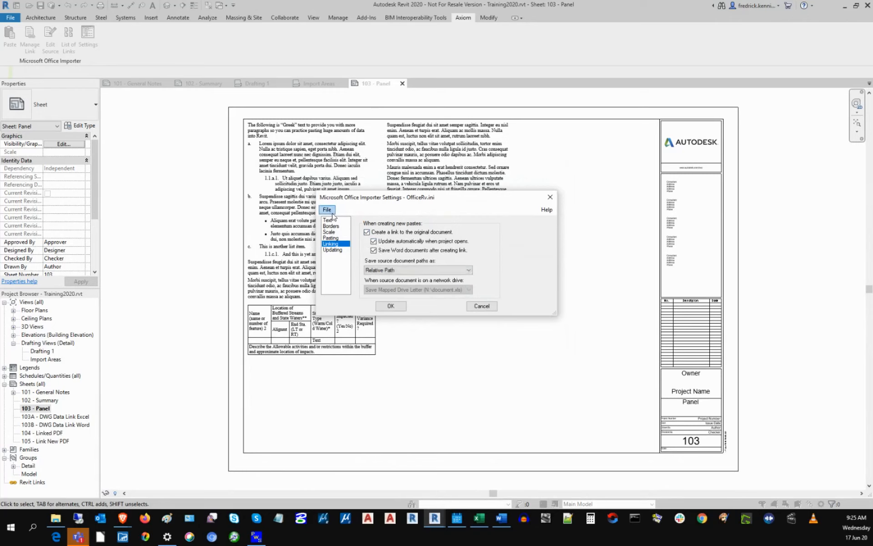
pyautogui.click(326, 209)
pyautogui.click(344, 232)
# Set the importer to ask before updating any automatic pastes when a project is opened
pyautogui.click(328, 250)
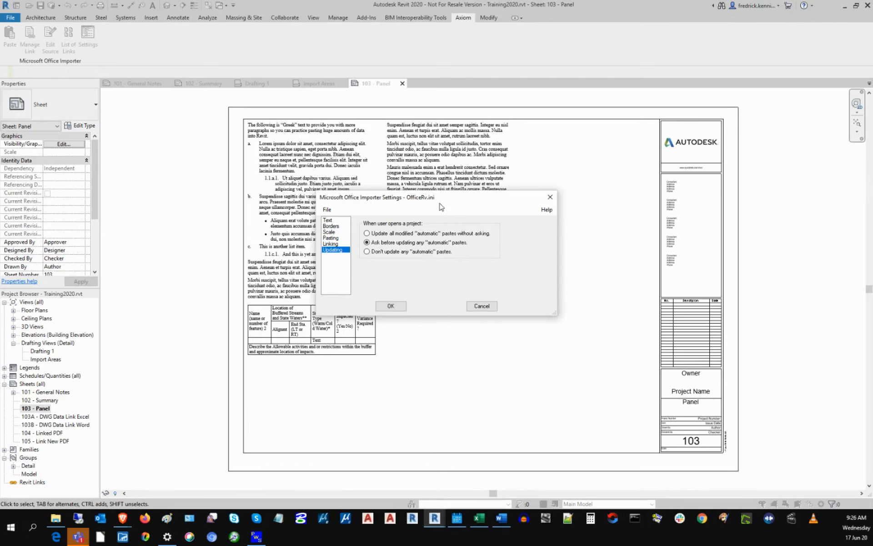
pyautogui.click(434, 233)
pyautogui.click(407, 245)
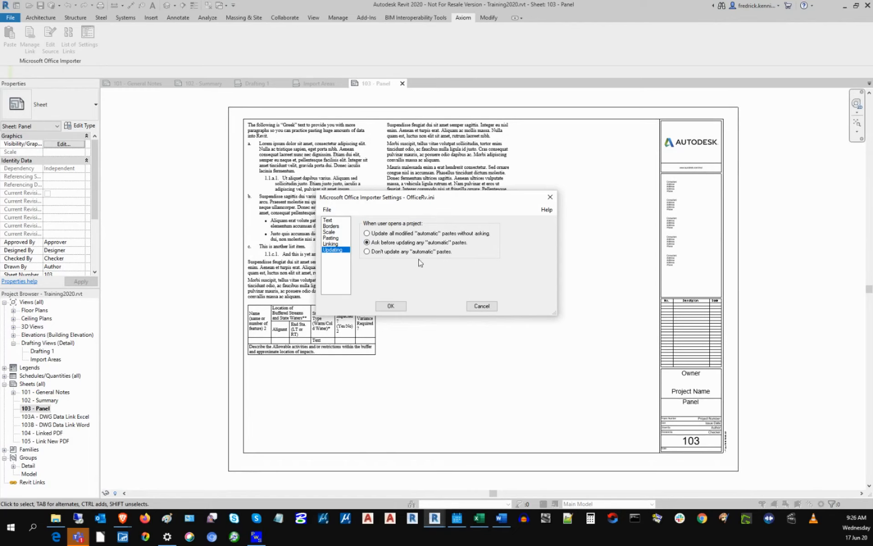